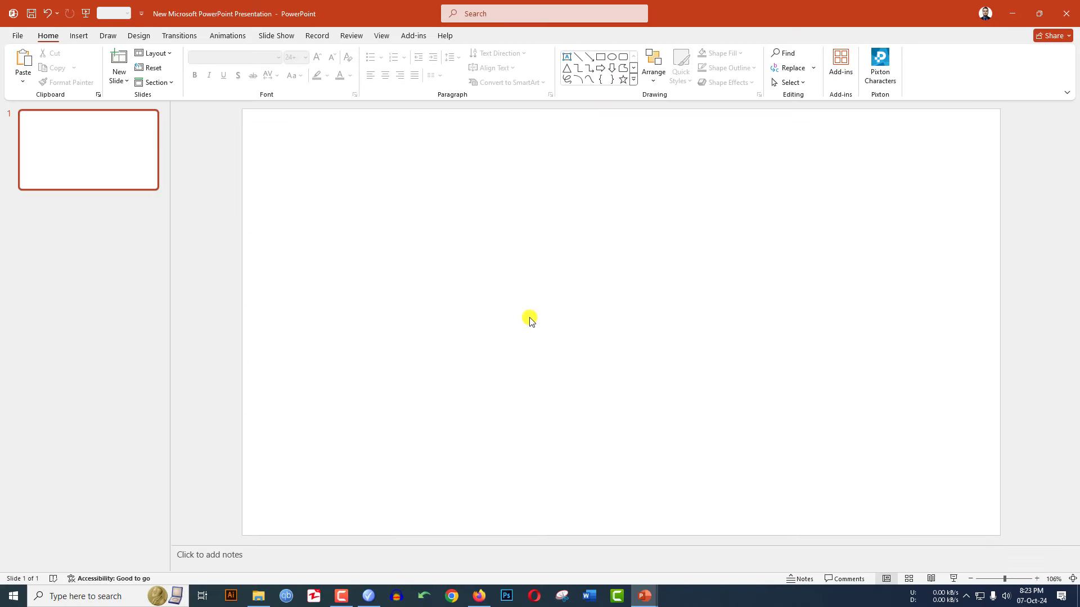
- Draw a blue rectangle right of the slide centre with no outline
{"action": "left_click", "coordinate": [78, 36]}
{"action": "left_click", "coordinate": [191, 82]}
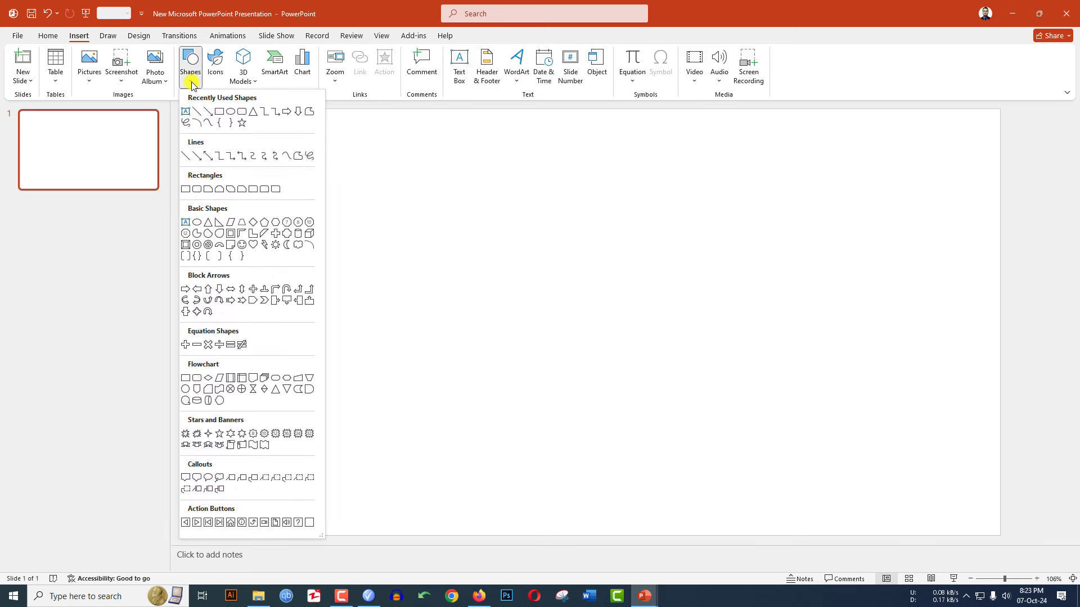
{"action": "left_click", "coordinate": [223, 114]}
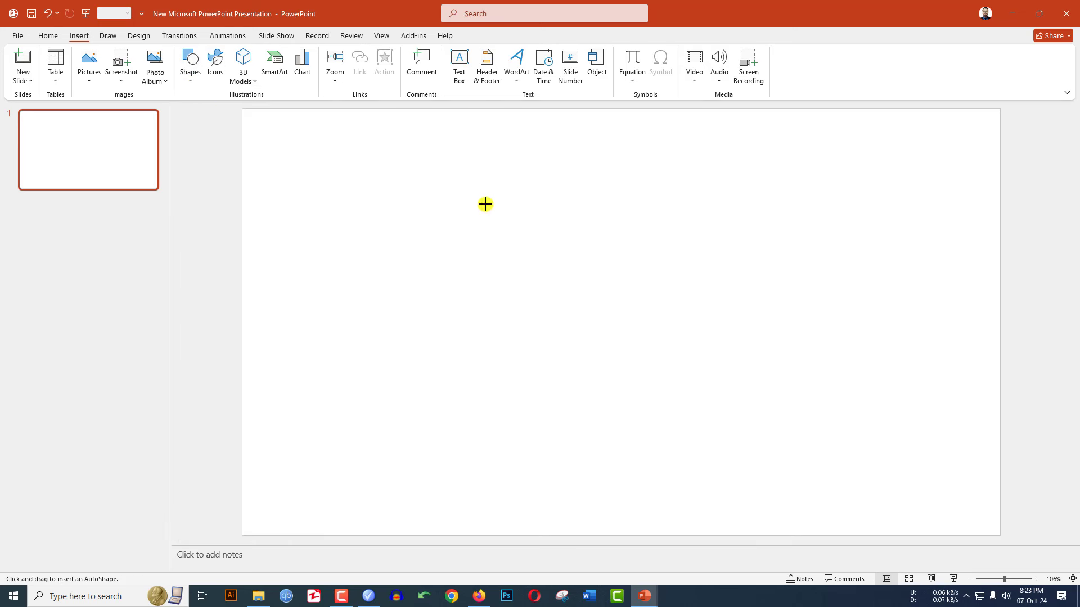
{"action": "mouse_move", "coordinate": [480, 204]}
{"action": "left_mouse_down"}
{"action": "mouse_move", "coordinate": [744, 382]}
{"action": "mouse_move", "coordinate": [806, 378]}
{"action": "left_mouse_up"}
{"action": "left_click", "coordinate": [445, 69]}
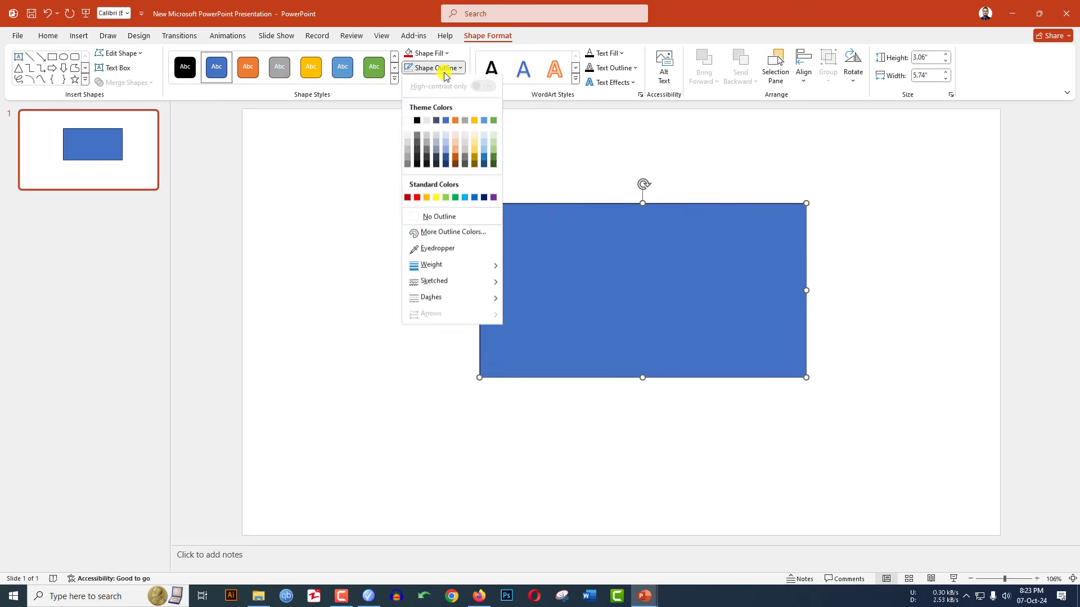
{"action": "left_click", "coordinate": [434, 216]}
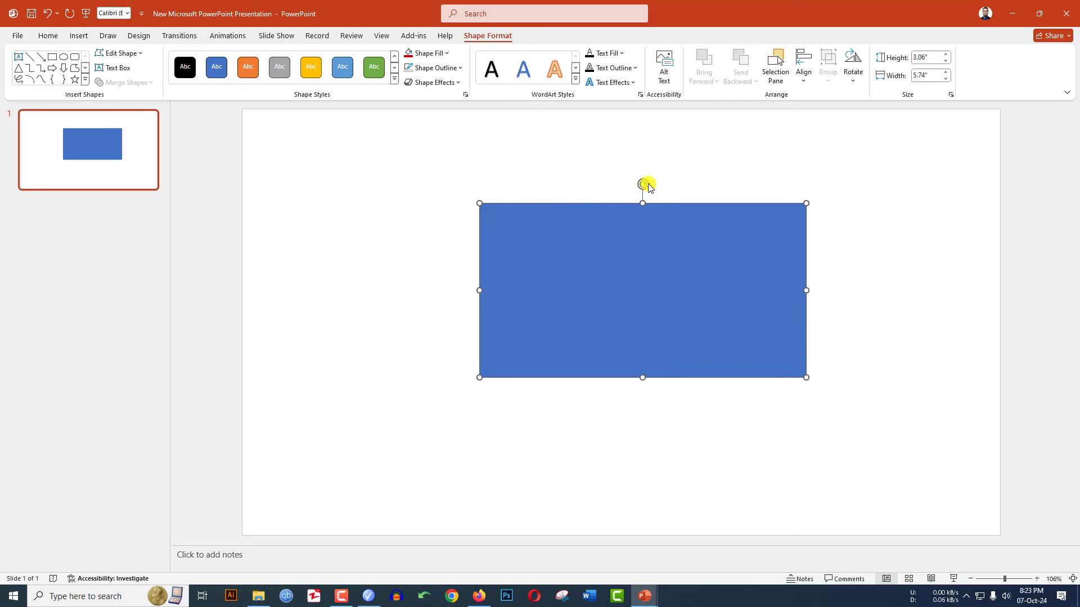
- Tilt the rectangle 45°, position it diagonally, and duplicate it into parallel bars
{"action": "left_click_drag", "start_coordinate": [643, 183], "coordinate": [562, 207]}
{"action": "mouse_move", "coordinate": [610, 277]}
{"action": "left_mouse_down"}
{"action": "mouse_move", "coordinate": [794, 134]}
{"action": "mouse_move", "coordinate": [769, 133]}
{"action": "left_mouse_up"}
{"action": "left_click", "coordinate": [831, 316]}
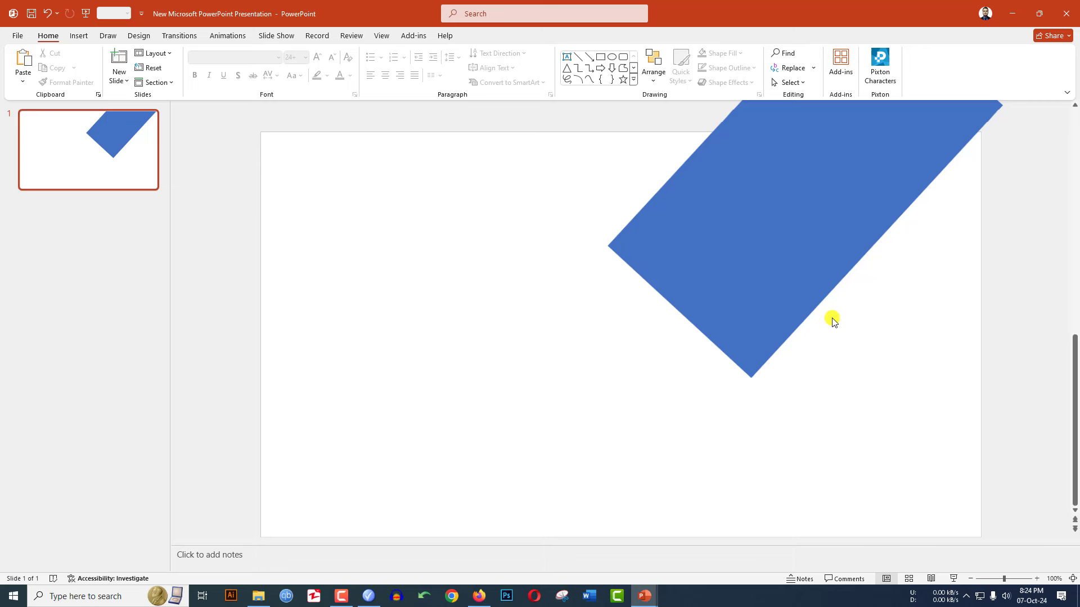
{"action": "scroll", "coordinate": [833, 321], "scroll_direction": "down", "scroll_amount": 3, "text": "ctrl"}
{"action": "left_click_drag", "start_coordinate": [805, 282], "coordinate": [800, 272]}
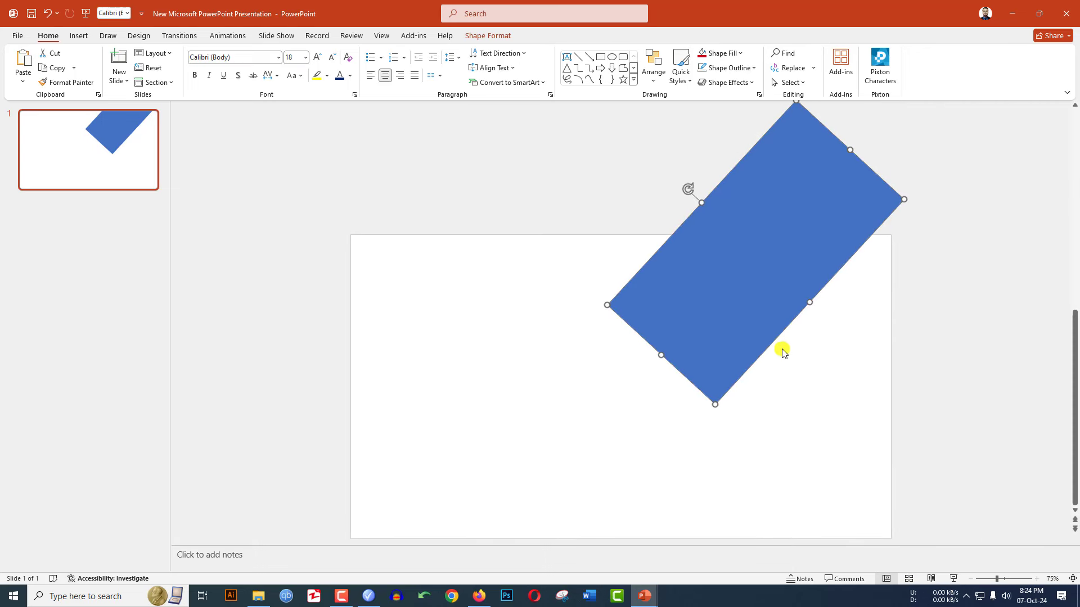
{"action": "key", "text": "ctrl+z"}
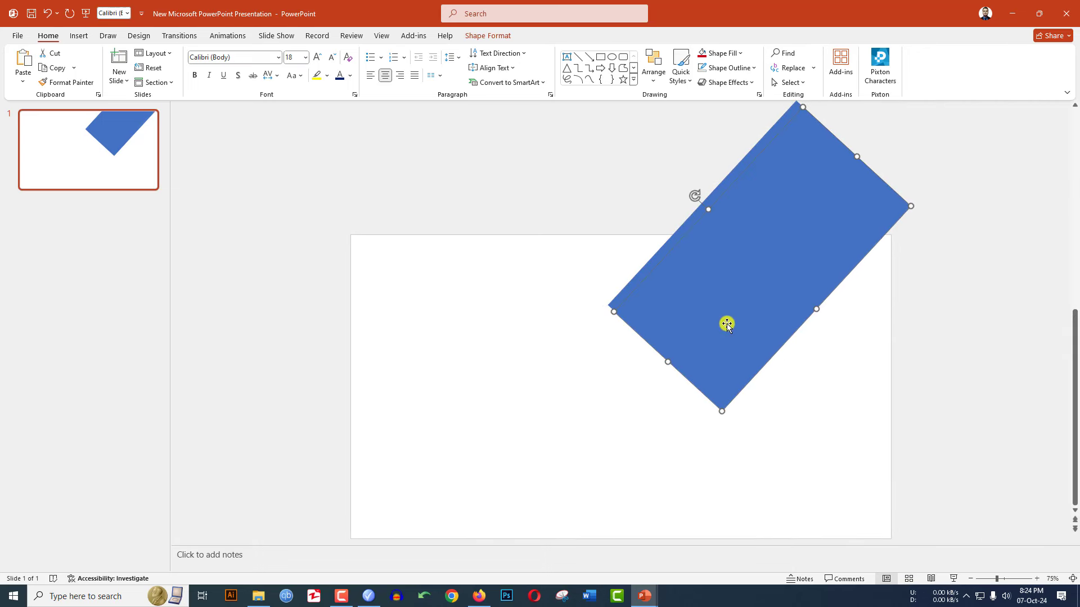
{"action": "mouse_move", "coordinate": [726, 323]}
{"action": "left_mouse_down"}
{"action": "mouse_move", "coordinate": [915, 339]}
{"action": "mouse_move", "coordinate": [518, 525]}
{"action": "left_mouse_up"}
{"action": "key", "text": "ctrl+d"}
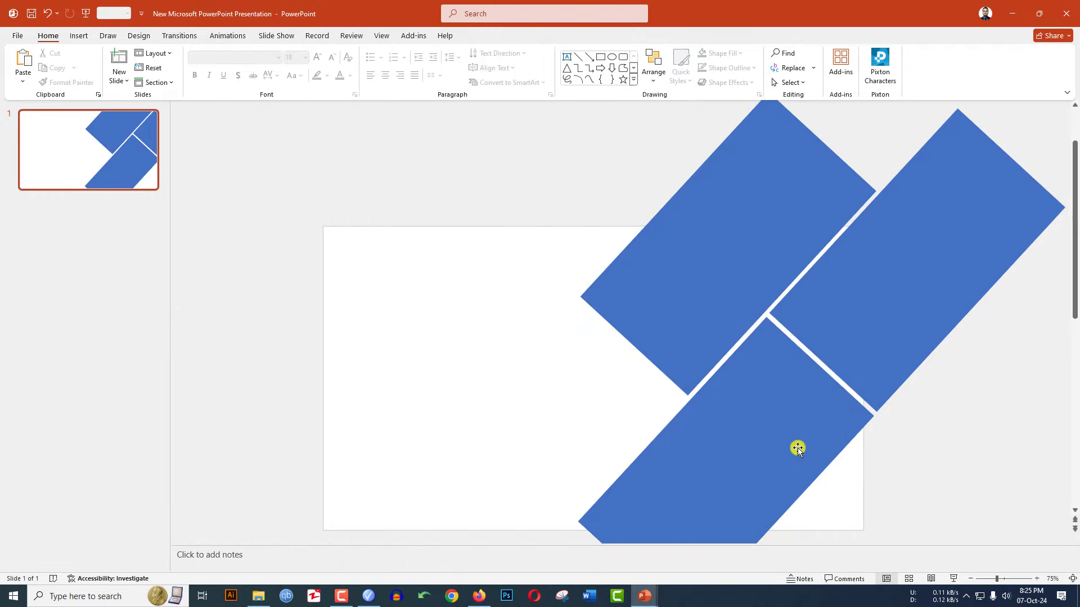
- Combine the lower, upper-left and upper-right tilted bars with a Union merge
{"action": "left_click", "coordinate": [782, 446]}
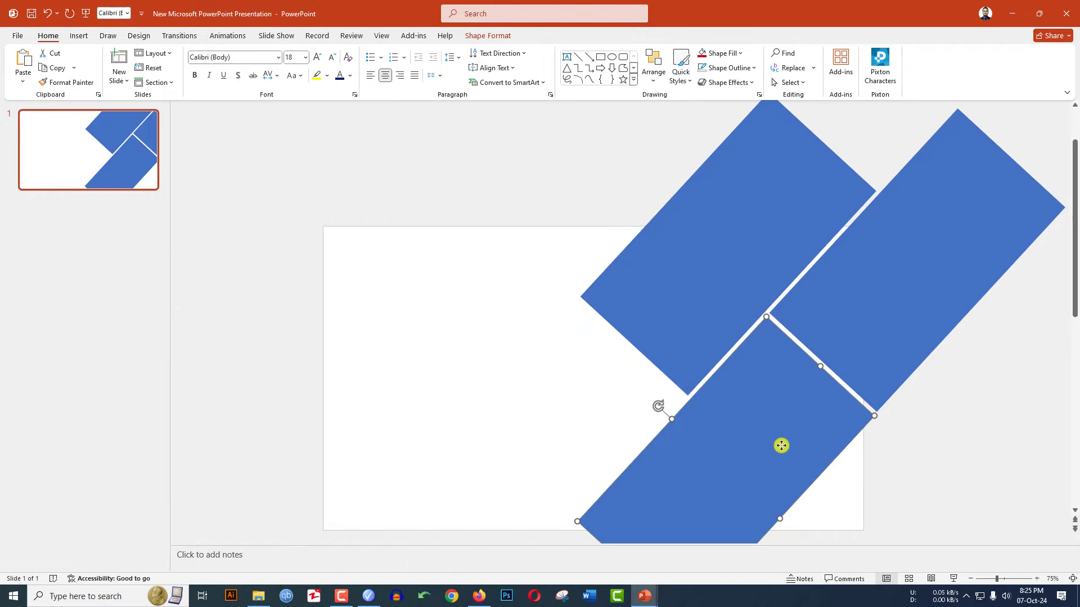
{"action": "left_click", "coordinate": [699, 292], "text": "shift"}
{"action": "left_click", "coordinate": [866, 276], "text": "shift"}
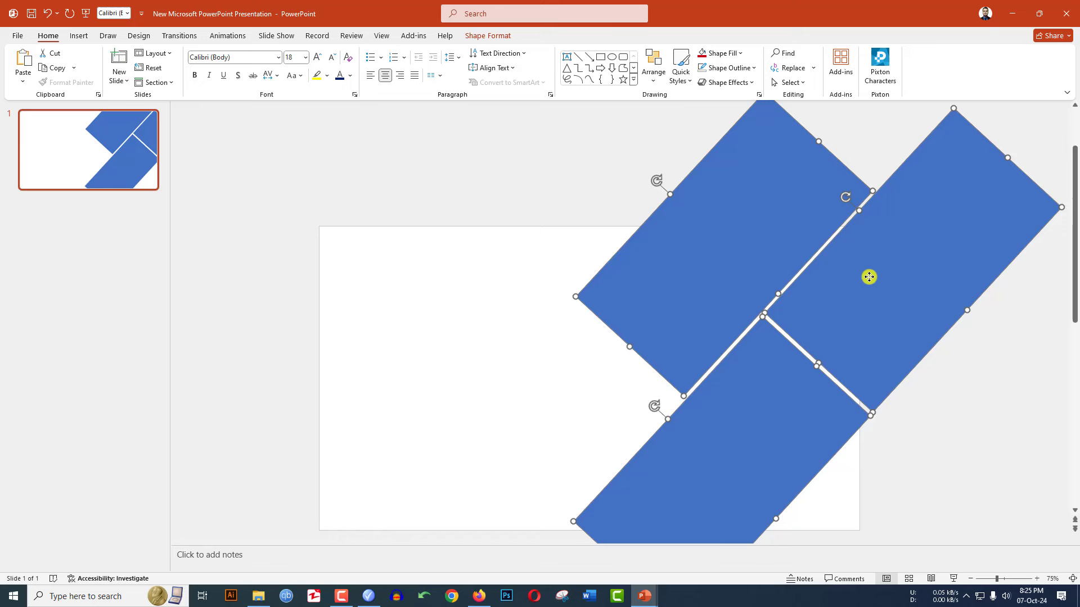
{"action": "left_click", "coordinate": [488, 36]}
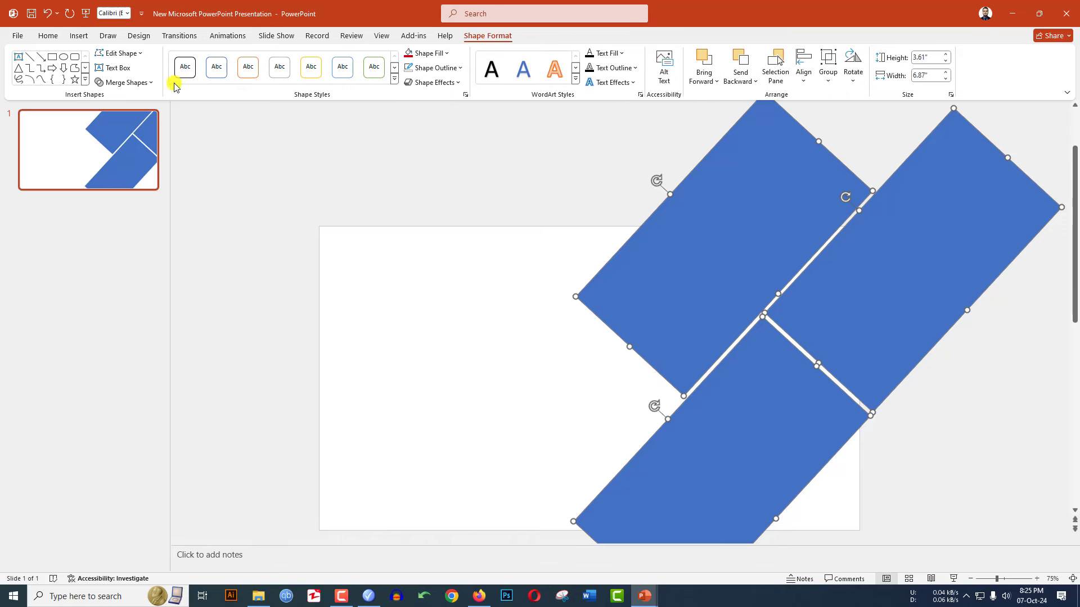
{"action": "left_click", "coordinate": [145, 85]}
{"action": "left_click", "coordinate": [123, 97]}
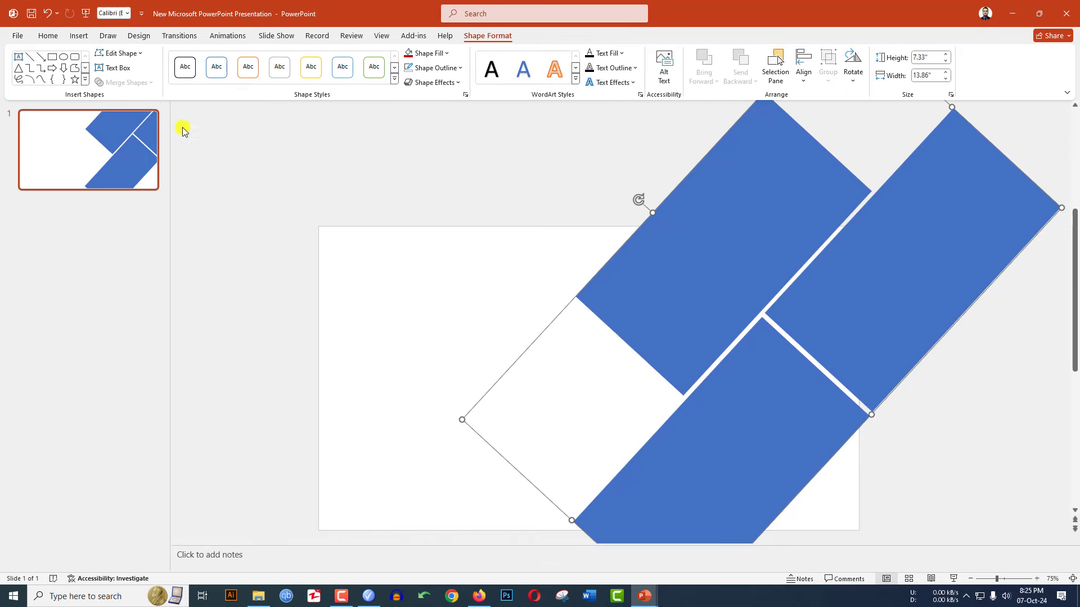
{"action": "left_click", "coordinate": [443, 338]}
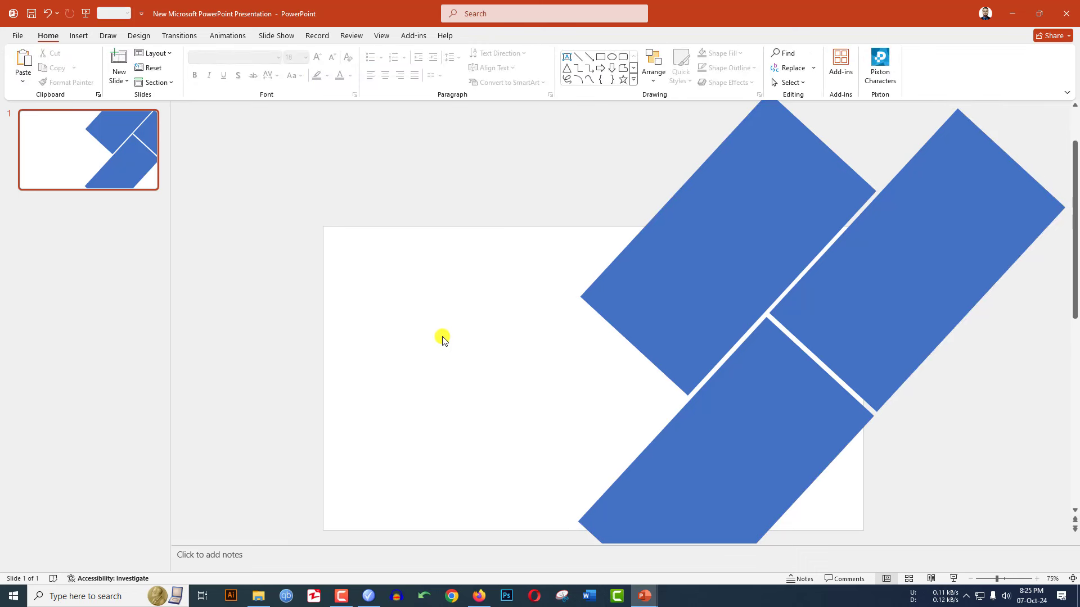
- Insert the misty green hills landscape photo from this computer
{"action": "left_click", "coordinate": [79, 36]}
{"action": "left_click", "coordinate": [90, 68]}
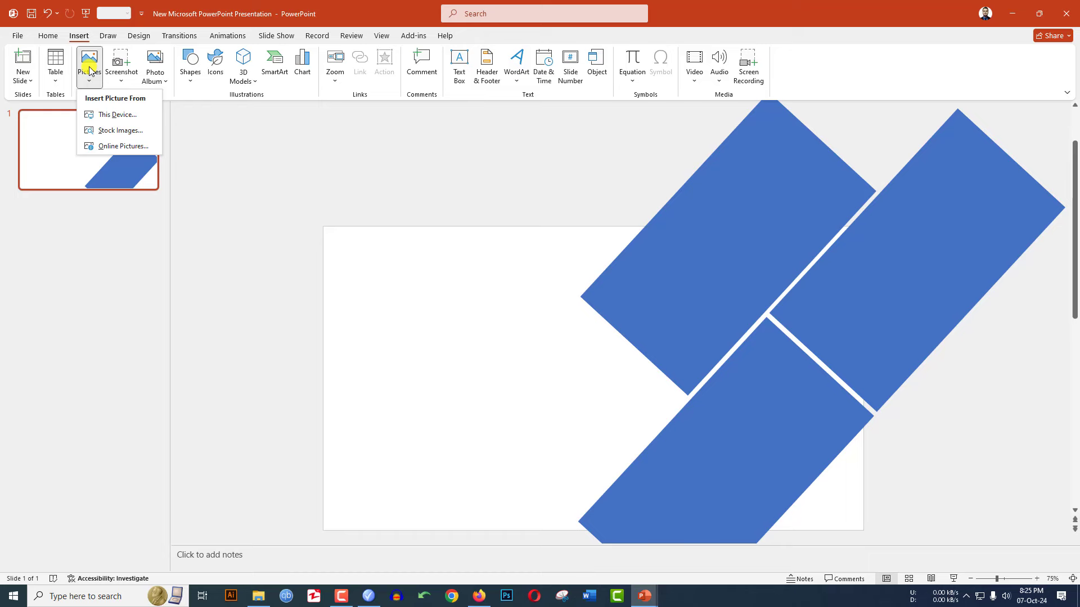
{"action": "left_click", "coordinate": [117, 114]}
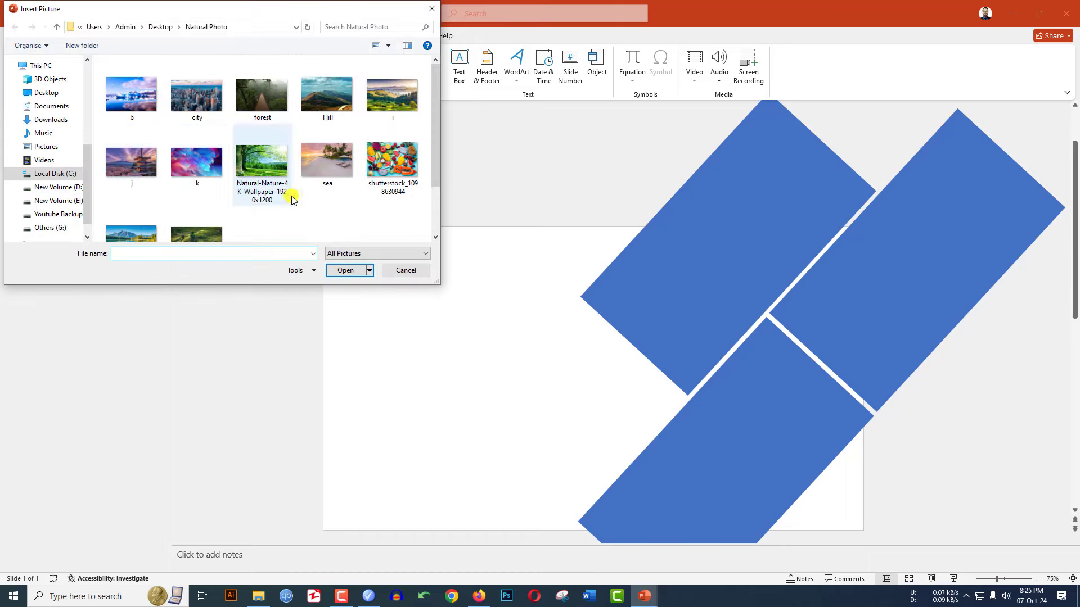
{"action": "left_click", "coordinate": [375, 95]}
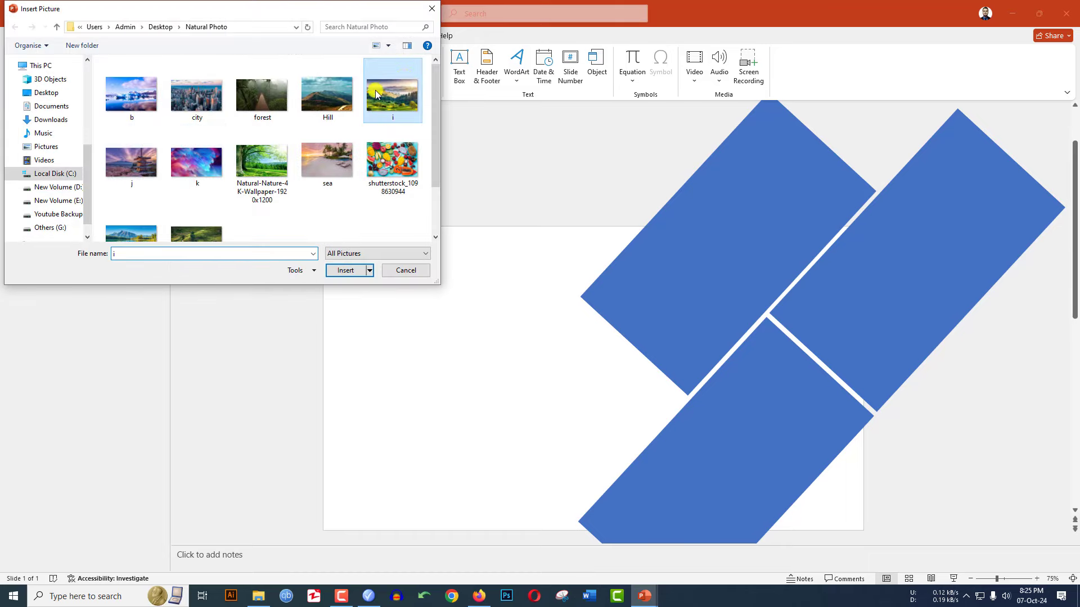
{"action": "left_click", "coordinate": [343, 270]}
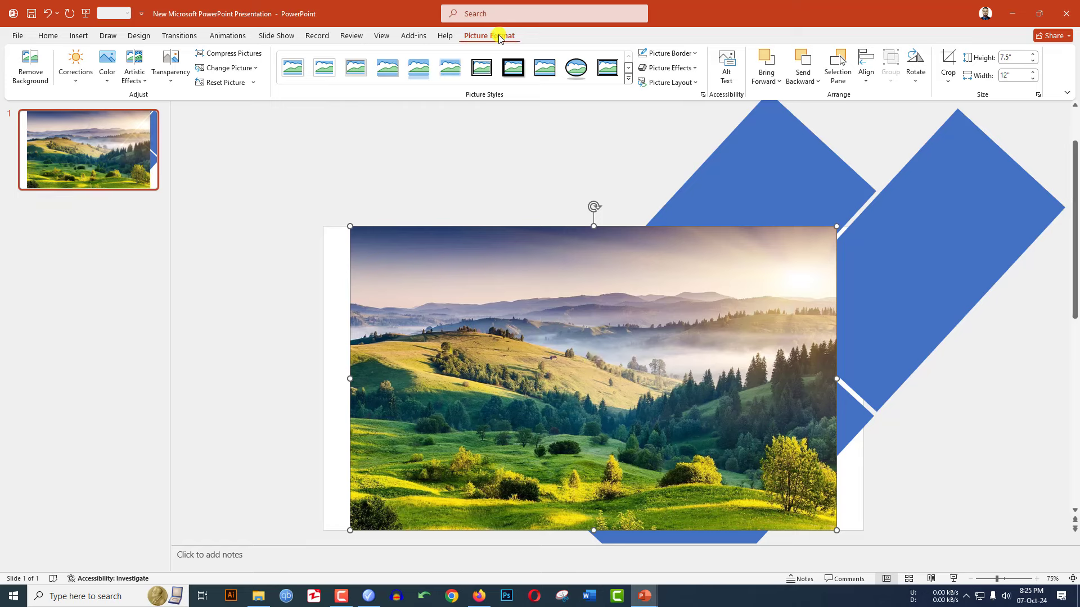
- Crop the photo to 16:9 and stretch it from the top-left corner to fill the slide
{"action": "left_click", "coordinate": [948, 79]}
{"action": "mouse_move", "coordinate": [976, 129]}
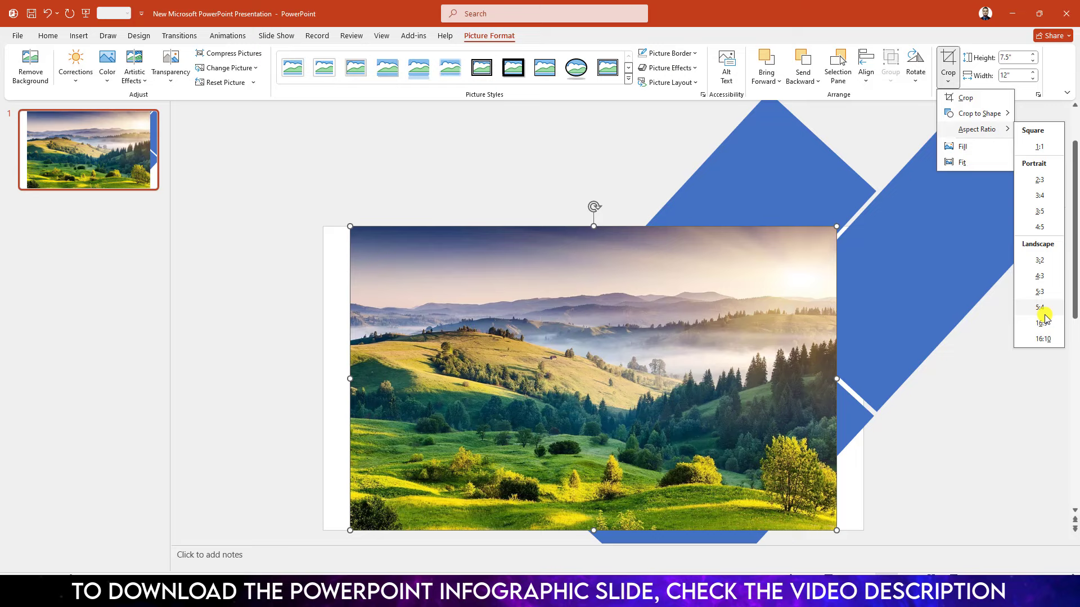
{"action": "left_click", "coordinate": [1039, 324]}
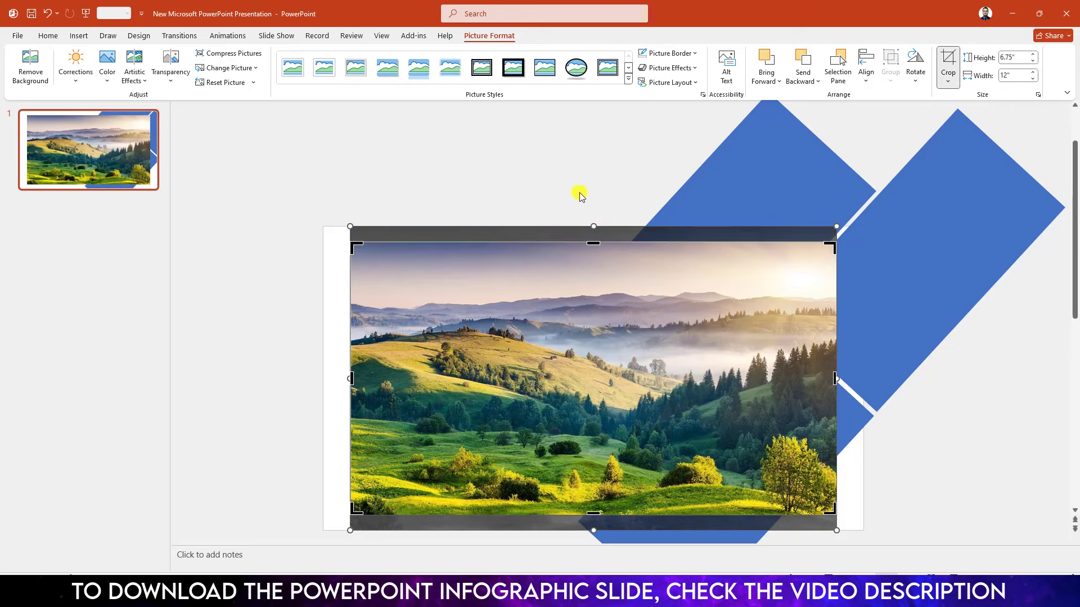
{"action": "left_click", "coordinate": [559, 184]}
{"action": "left_click_drag", "start_coordinate": [546, 427], "coordinate": [518, 410]}
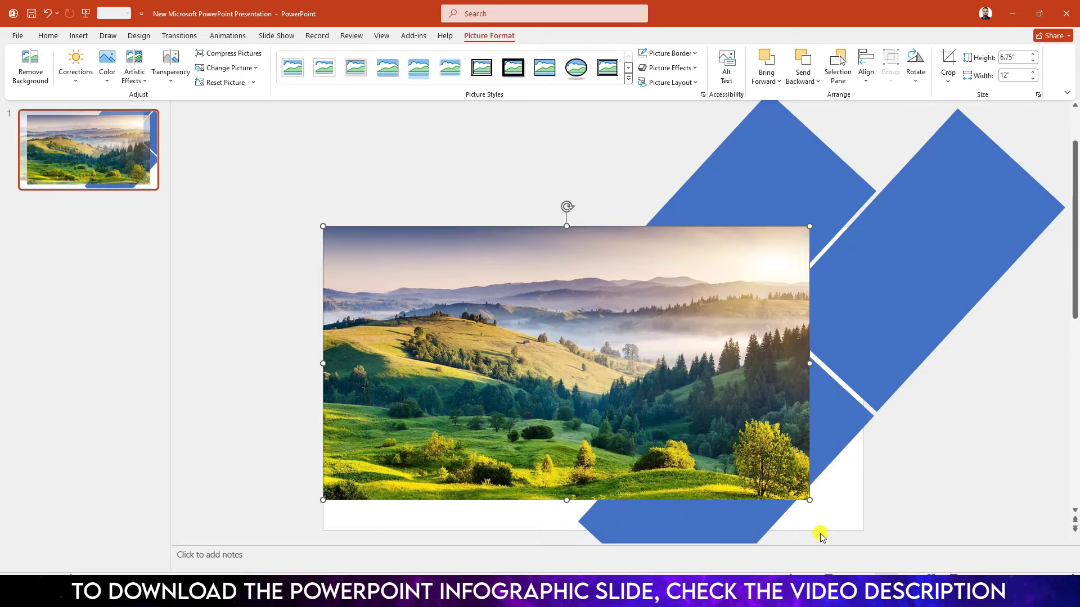
{"action": "left_click_drag", "start_coordinate": [809, 500], "coordinate": [863, 530]}
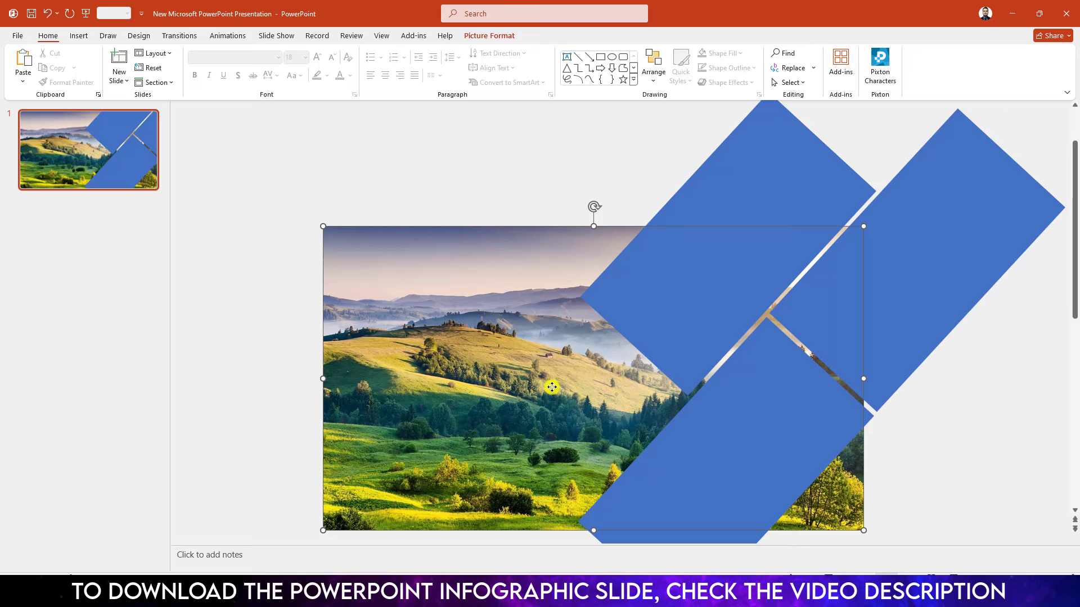
- Clip the landscape photo into the merged bar shape and add an inner shadow
{"action": "left_click", "coordinate": [552, 388]}
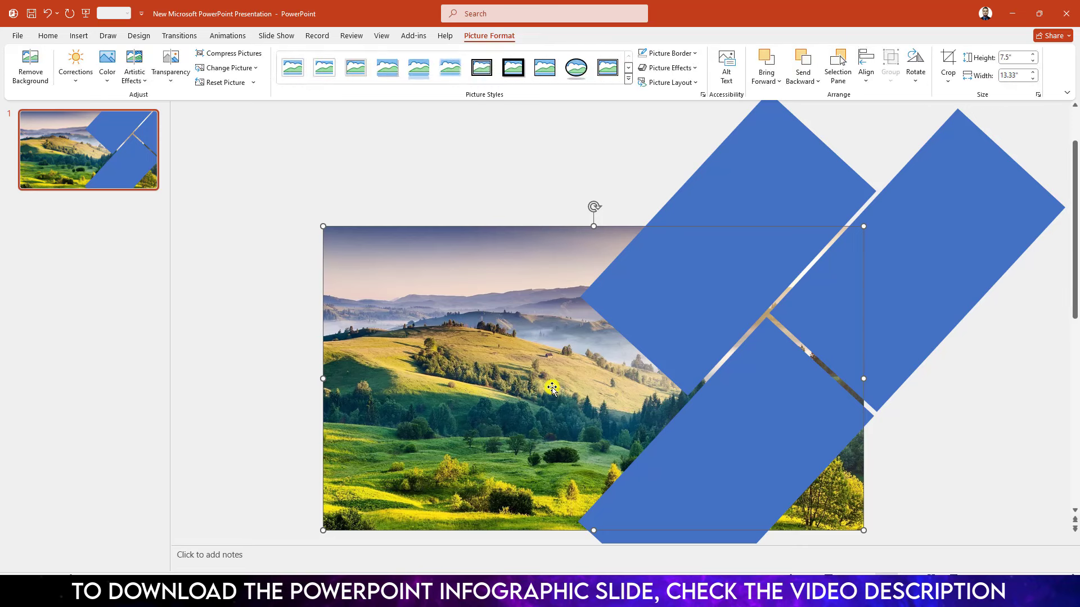
{"action": "left_click", "coordinate": [764, 175], "text": "shift"}
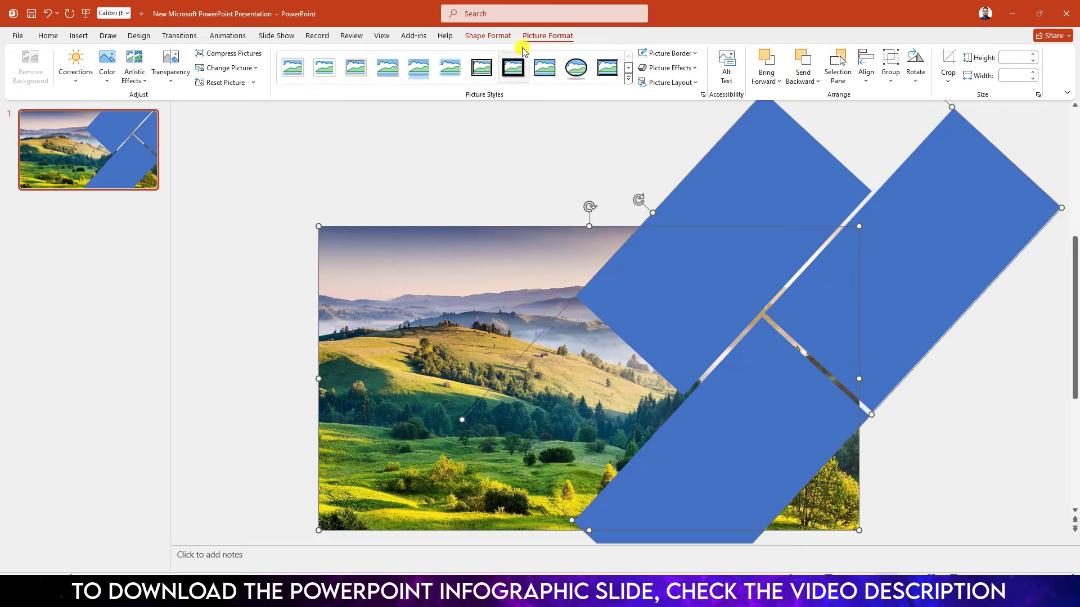
{"action": "left_click", "coordinate": [485, 35]}
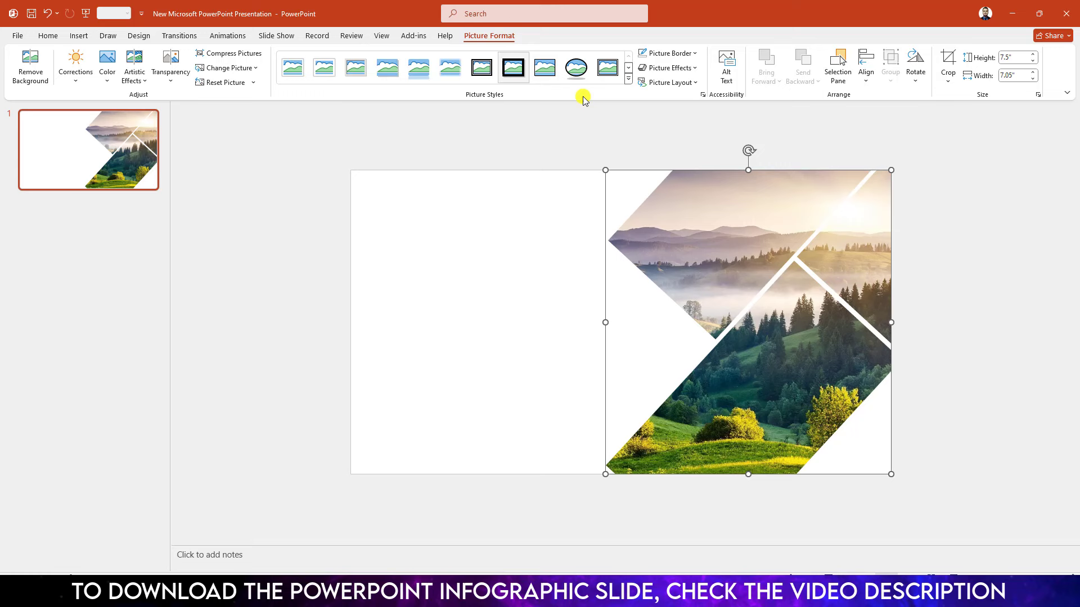
{"action": "left_click", "coordinate": [668, 67]}
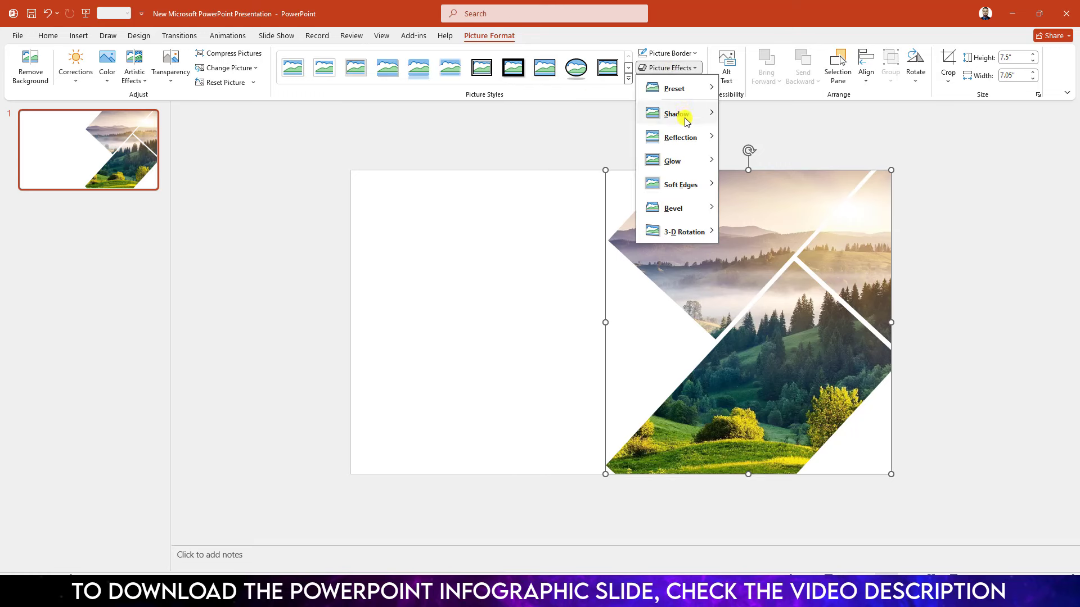
{"action": "mouse_move", "coordinate": [676, 113]}
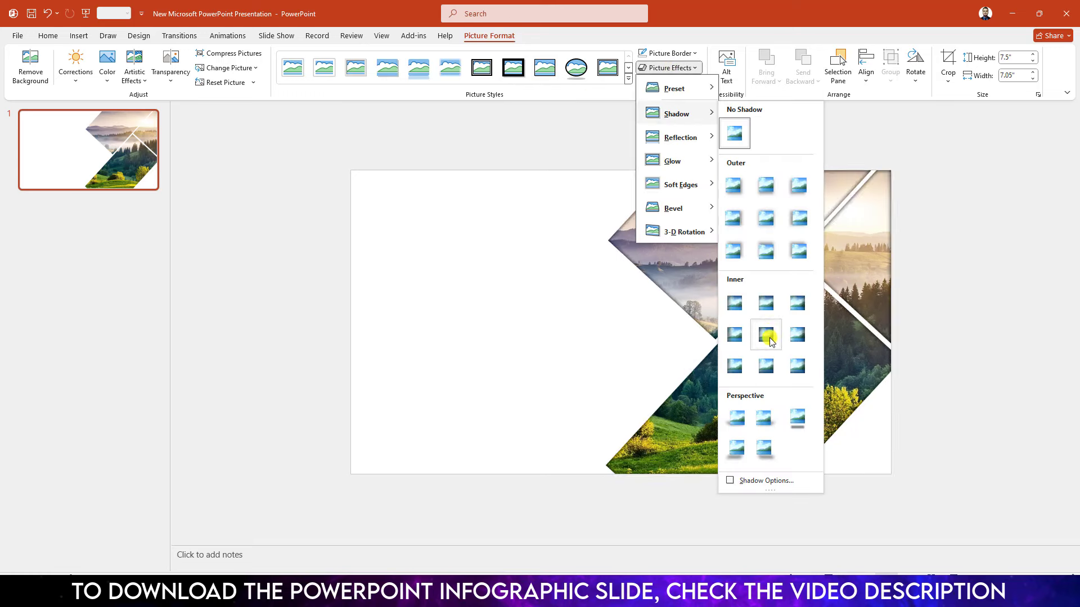
{"action": "left_click", "coordinate": [768, 335]}
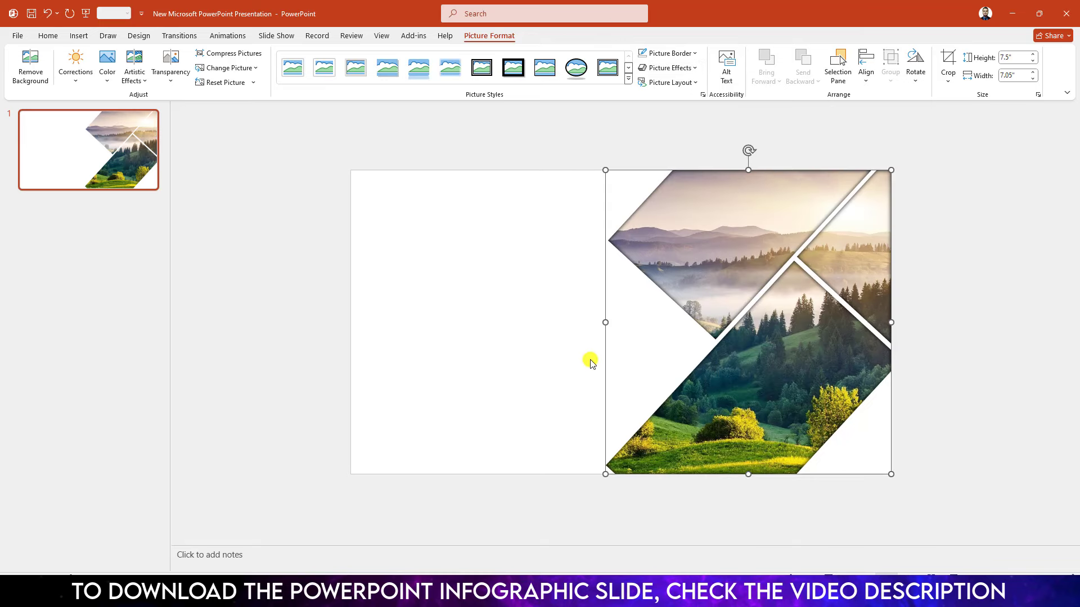
{"action": "left_click", "coordinate": [472, 326]}
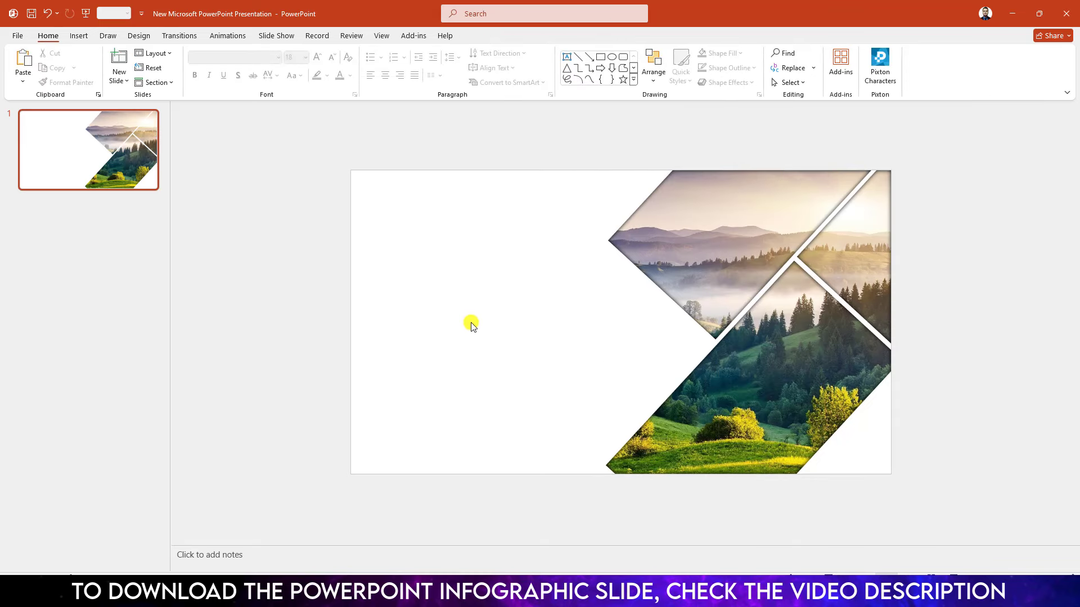
- Add a text box at the slide's upper left reading 'YOUR TITLE HERE'
{"action": "left_click", "coordinate": [78, 37]}
{"action": "left_click", "coordinate": [190, 67]}
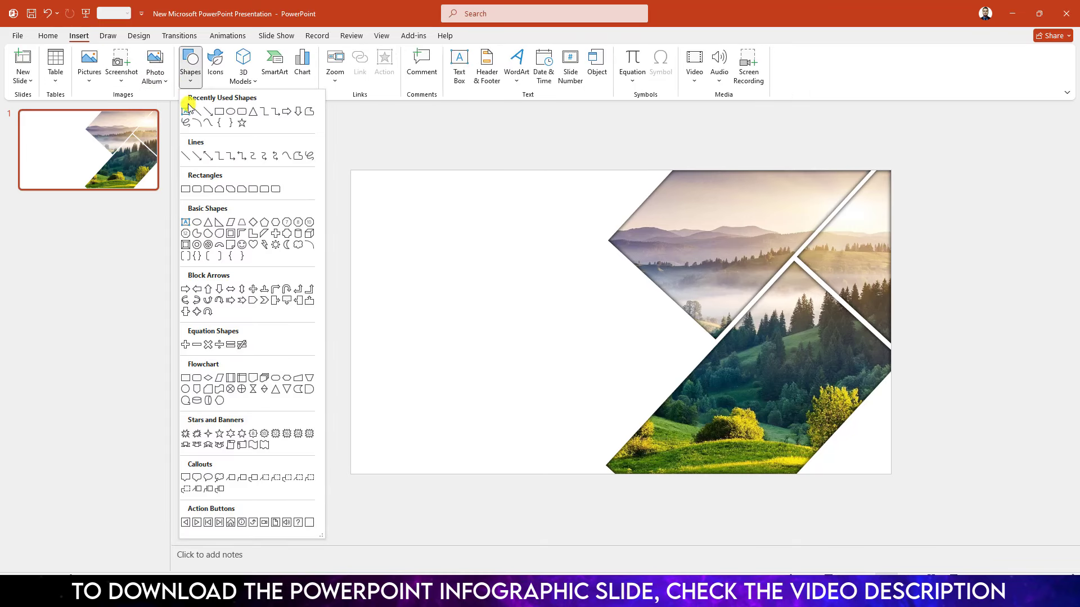
{"action": "left_click", "coordinate": [188, 112]}
{"action": "left_click_drag", "start_coordinate": [392, 225], "coordinate": [570, 265]}
{"action": "type", "text": "YOUR TITLE HERE"}
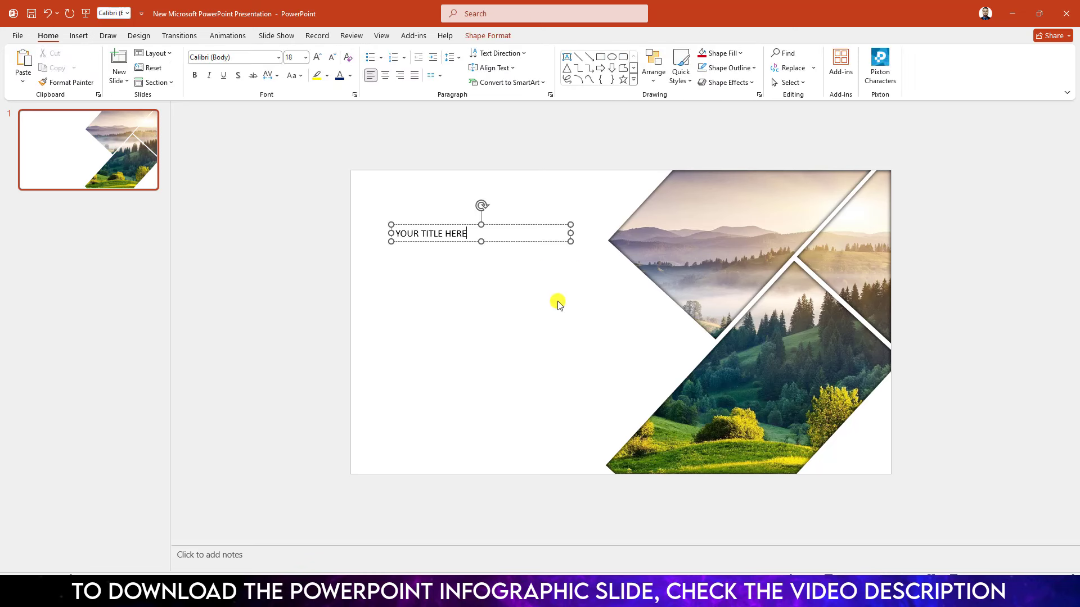
- Format the title in bold LEMON MILK at size 32 and nudge it into place
{"action": "key", "text": "ctrl+a"}
{"action": "left_click", "coordinate": [250, 59]}
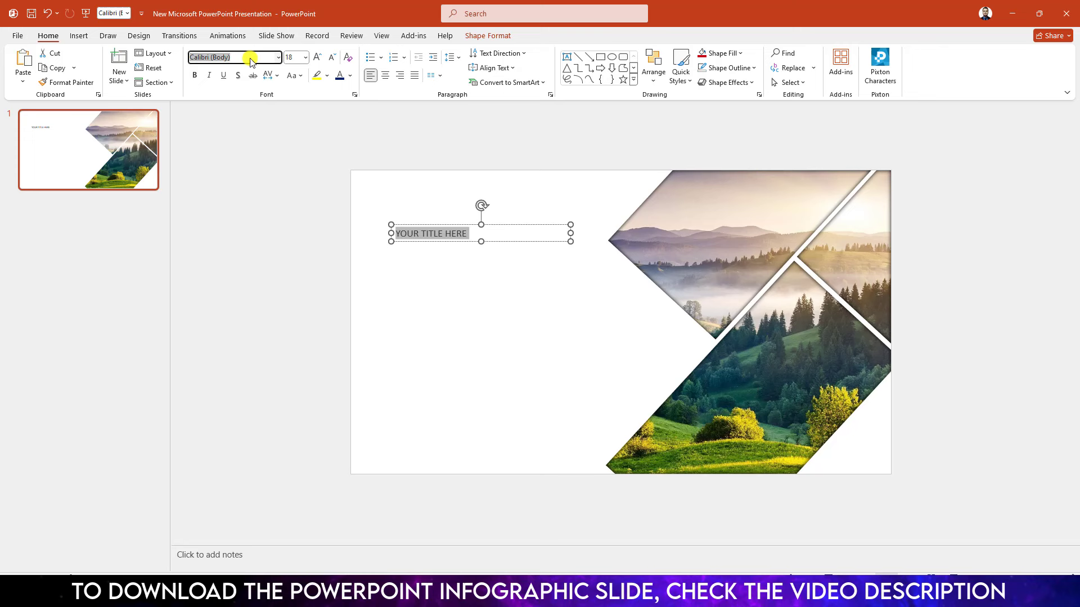
{"action": "type", "text": "LEMON MILK"}
{"action": "key", "text": "Return"}
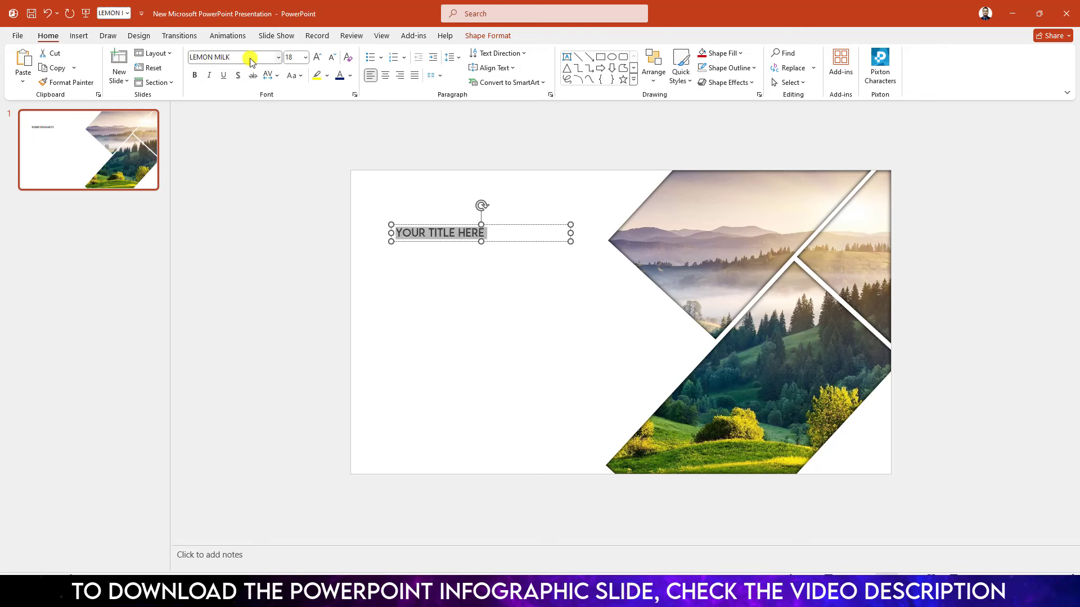
{"action": "left_click", "coordinate": [194, 76]}
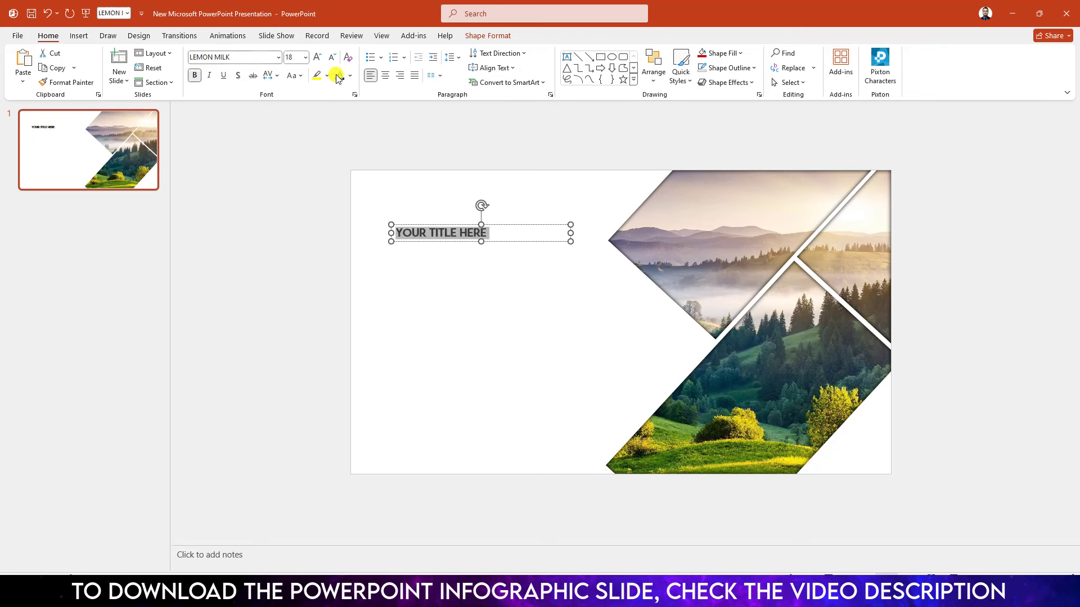
{"action": "left_click", "coordinate": [317, 57]}
{"action": "left_click", "coordinate": [316, 57]}
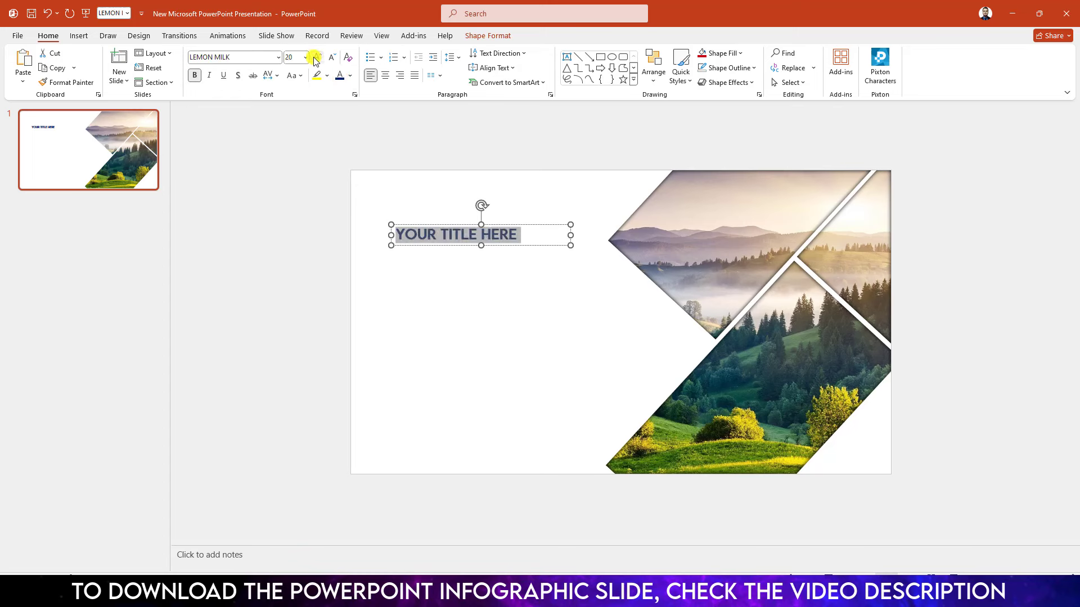
{"action": "left_click", "coordinate": [317, 57]}
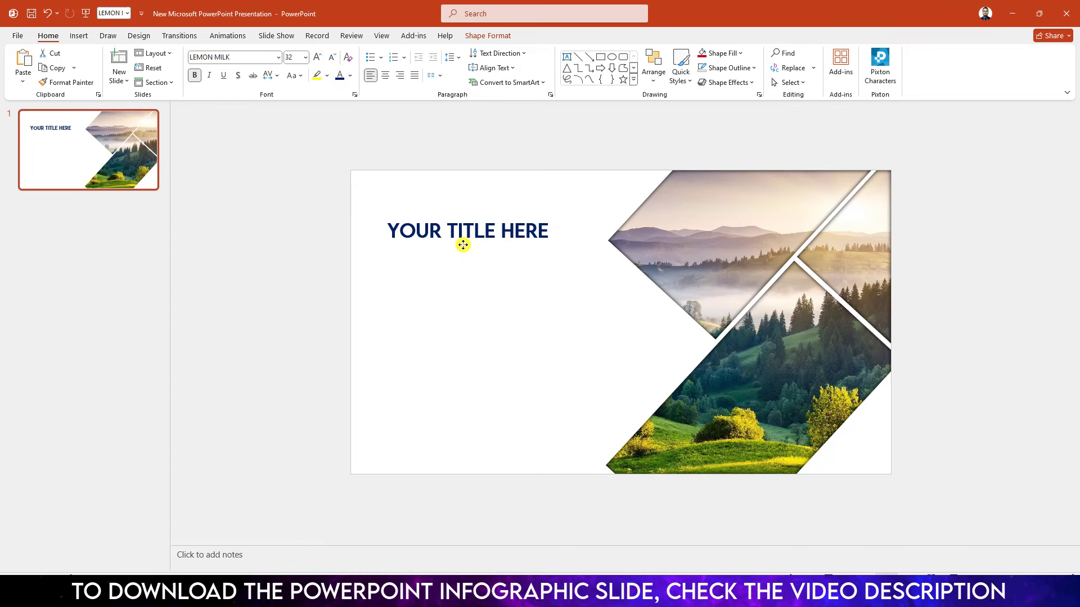
{"action": "left_click_drag", "start_coordinate": [463, 241], "coordinate": [465, 242]}
- Add a text box below the title containing the pasted lorem ipsum text
{"action": "left_click", "coordinate": [78, 36]}
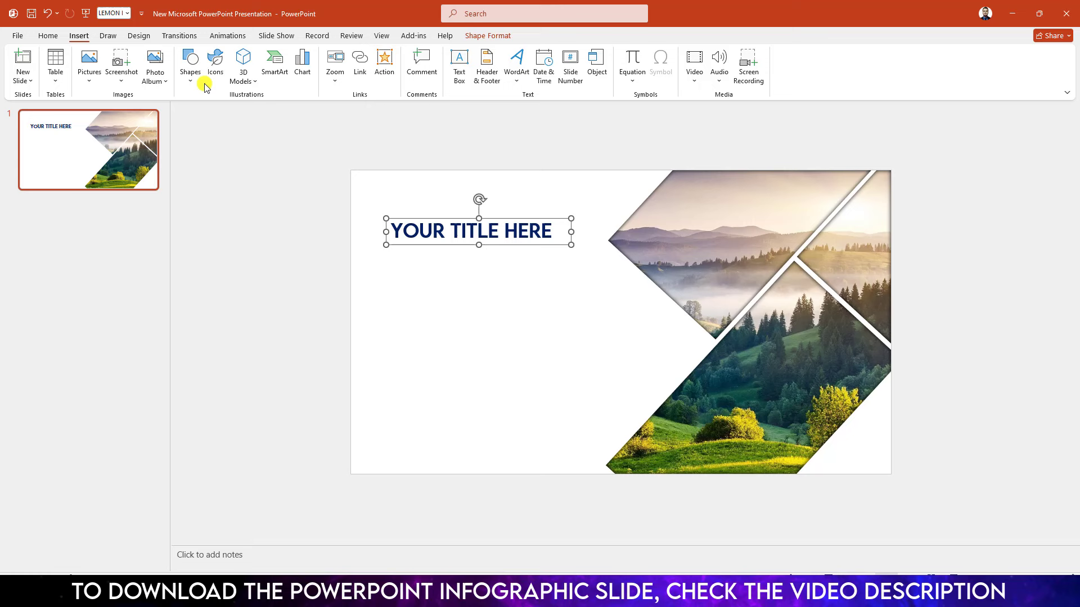
{"action": "left_click", "coordinate": [190, 65]}
{"action": "left_click", "coordinate": [186, 114]}
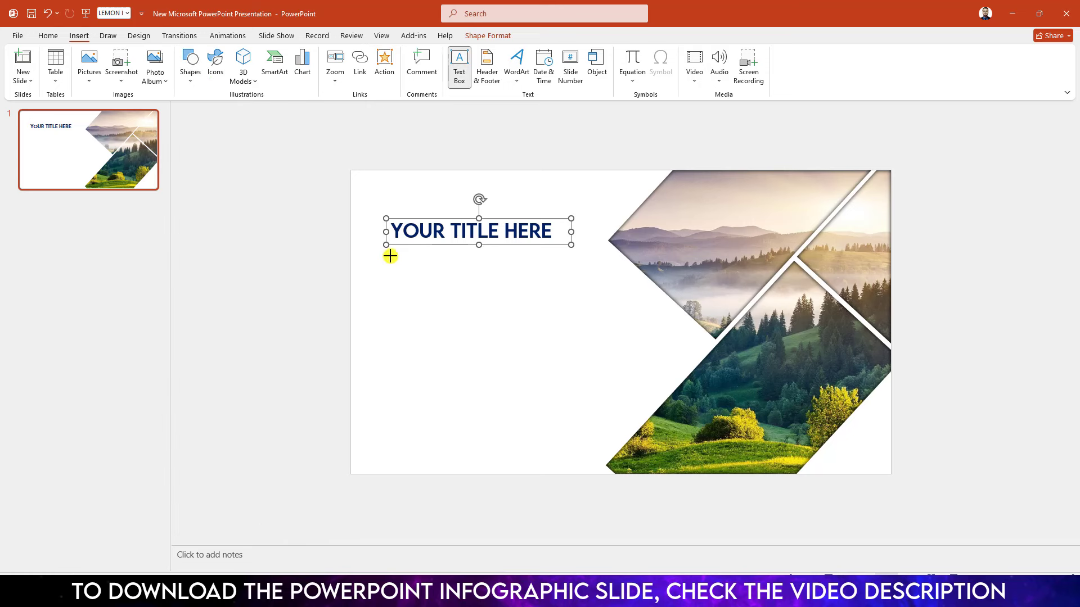
{"action": "left_click_drag", "start_coordinate": [390, 255], "coordinate": [574, 383]}
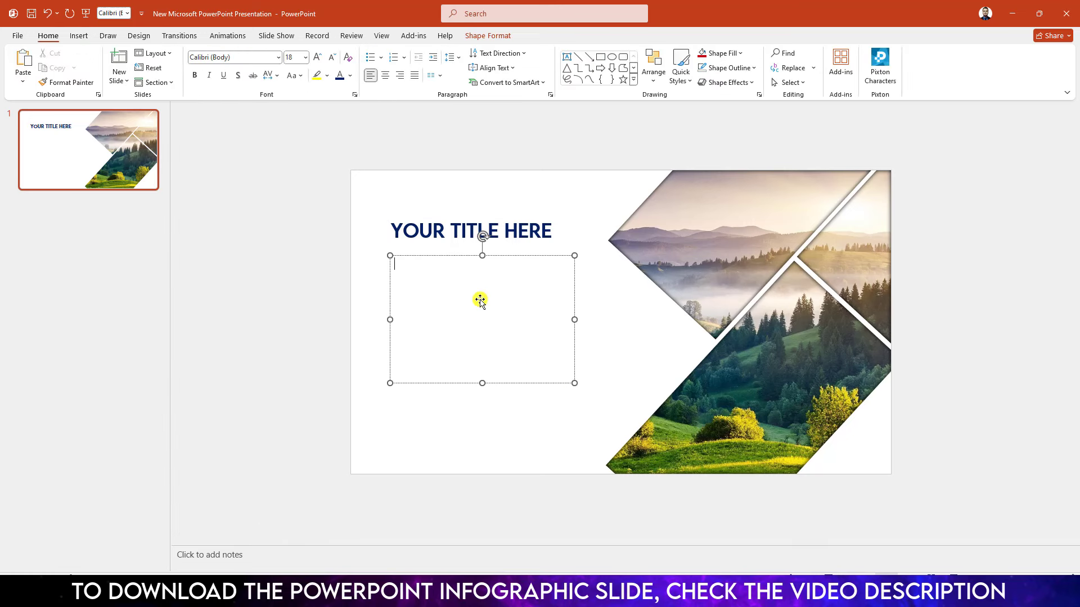
{"action": "type", "text": "Lorem ipsum dolor sit amet, consectetur adipiscing elit. Praesent imperdiet bibendum ornare. Aenean rhoncus justo a tristique cursus. Ut facilisis venenatis ante non maximus. Vivamus ultrices quis ligula nec elementum. Fusce venenatis vitae turpis eu mollis. Aliquam auctor dapibus lorem sit amet accumsan."}
- Set the body text font to Lora
{"action": "left_click_drag", "start_coordinate": [506, 349], "coordinate": [388, 262]}
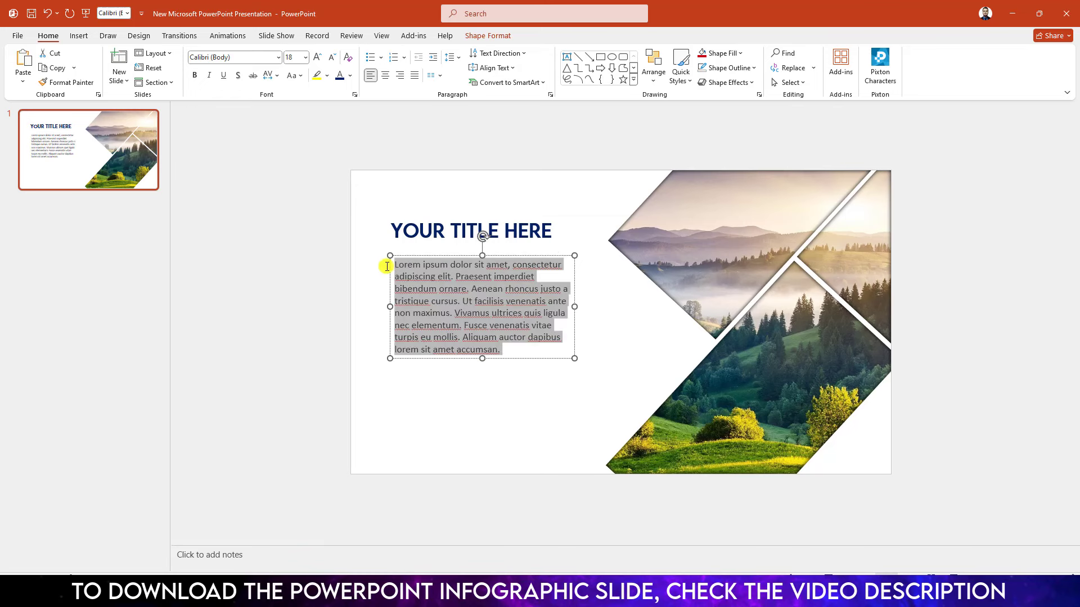
{"action": "left_click", "coordinate": [238, 58]}
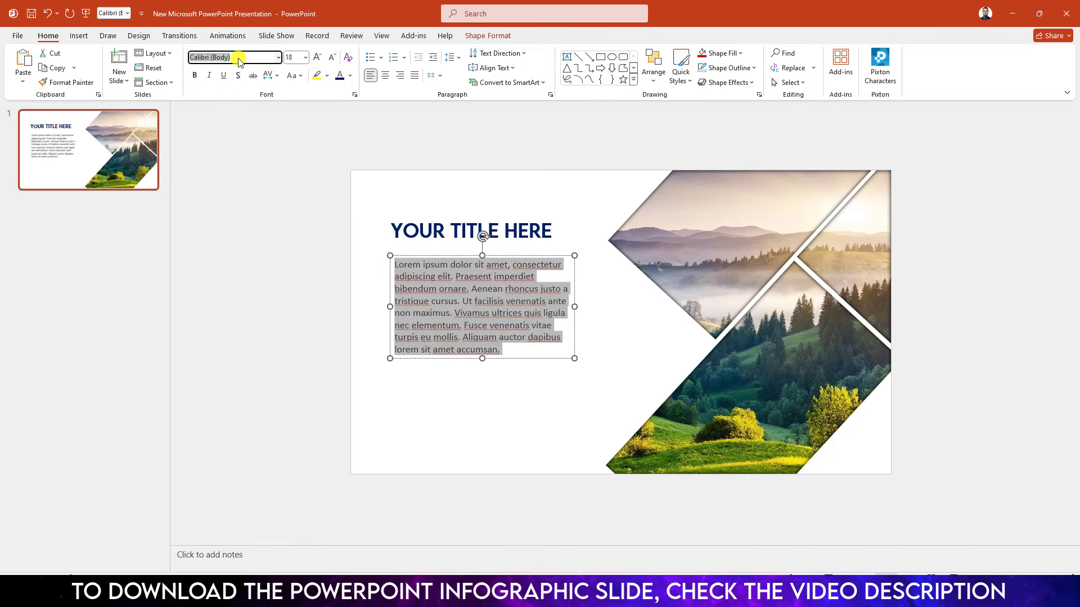
{"action": "type", "text": "Lora"}
{"action": "key", "text": "Return"}
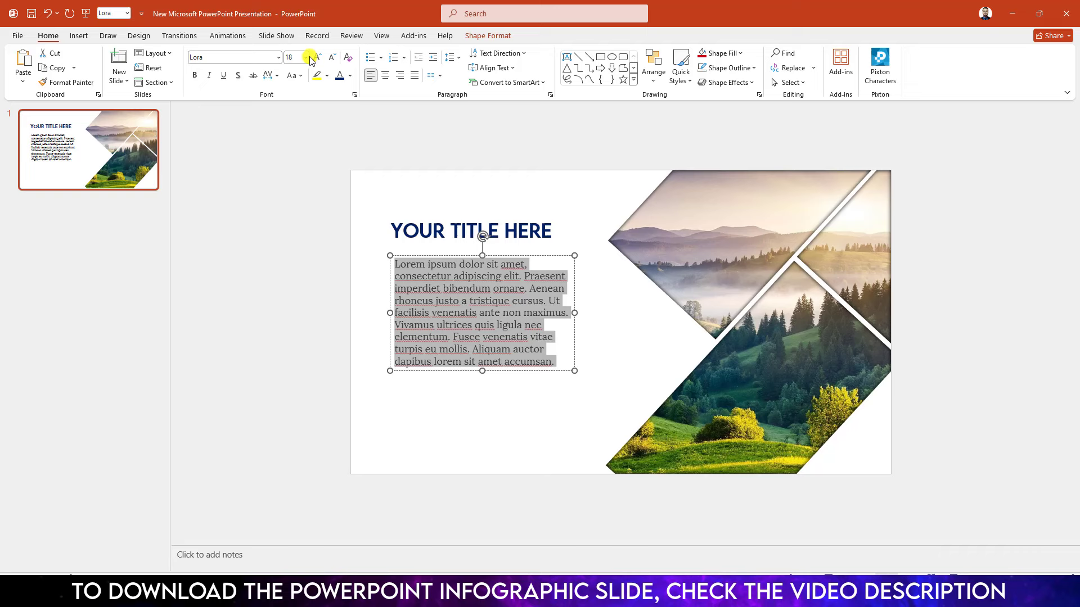
- Enlarge the body text to 20 pt and draw a straight line beneath the title
{"action": "left_click", "coordinate": [313, 59]}
{"action": "left_click", "coordinate": [590, 327]}
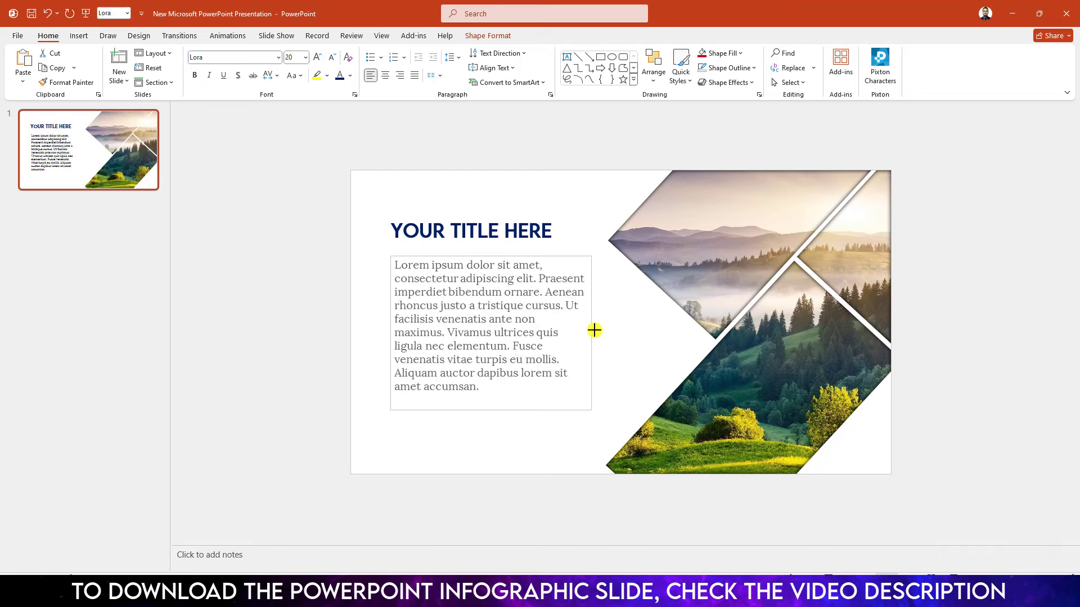
{"action": "left_click", "coordinate": [78, 35]}
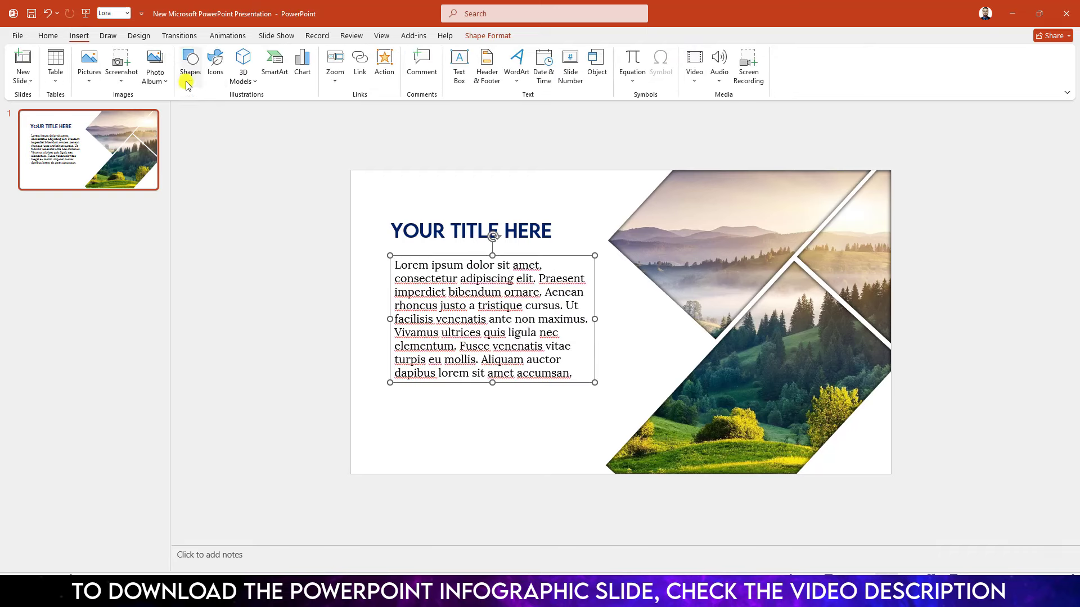
{"action": "left_click", "coordinate": [189, 79]}
{"action": "left_click", "coordinate": [197, 111]}
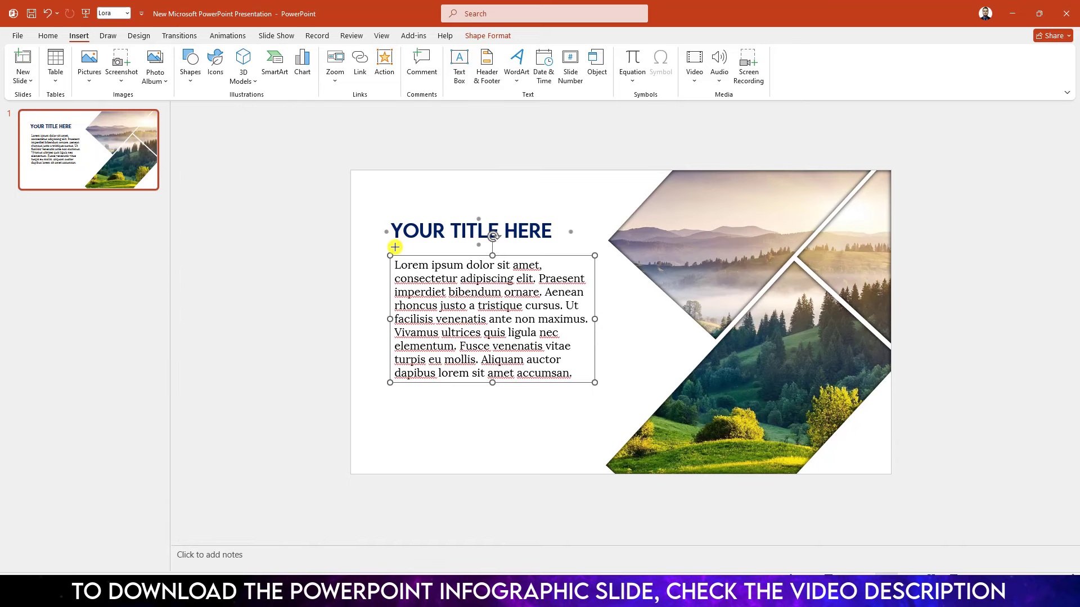
{"action": "left_click_drag", "start_coordinate": [394, 245], "coordinate": [552, 246]}
- Give the title underline a 2¼ pt outline weight
{"action": "left_click", "coordinate": [438, 69]}
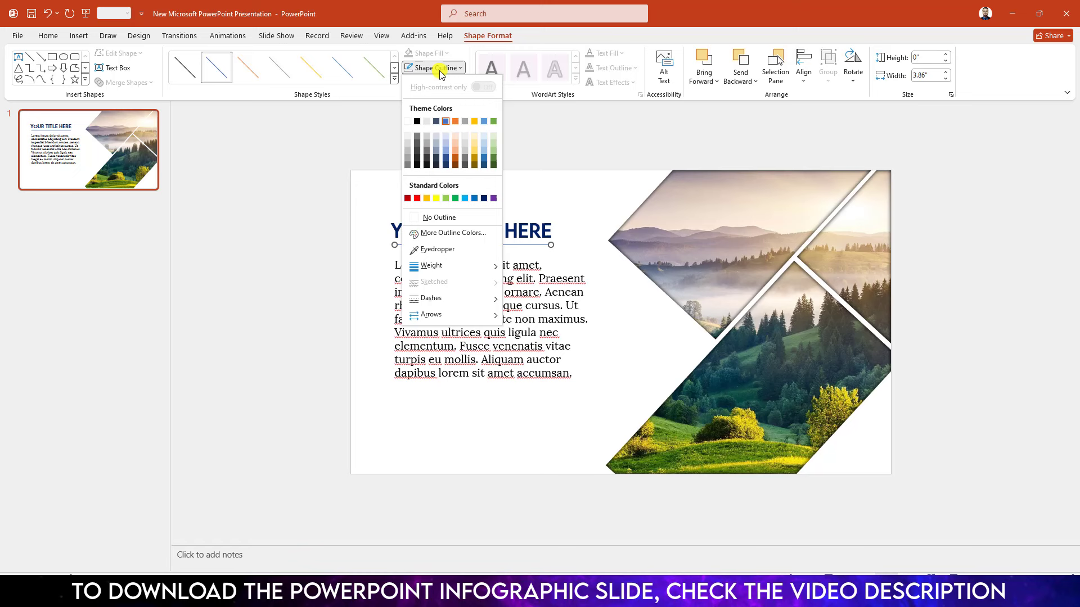
{"action": "left_click", "coordinate": [457, 265]}
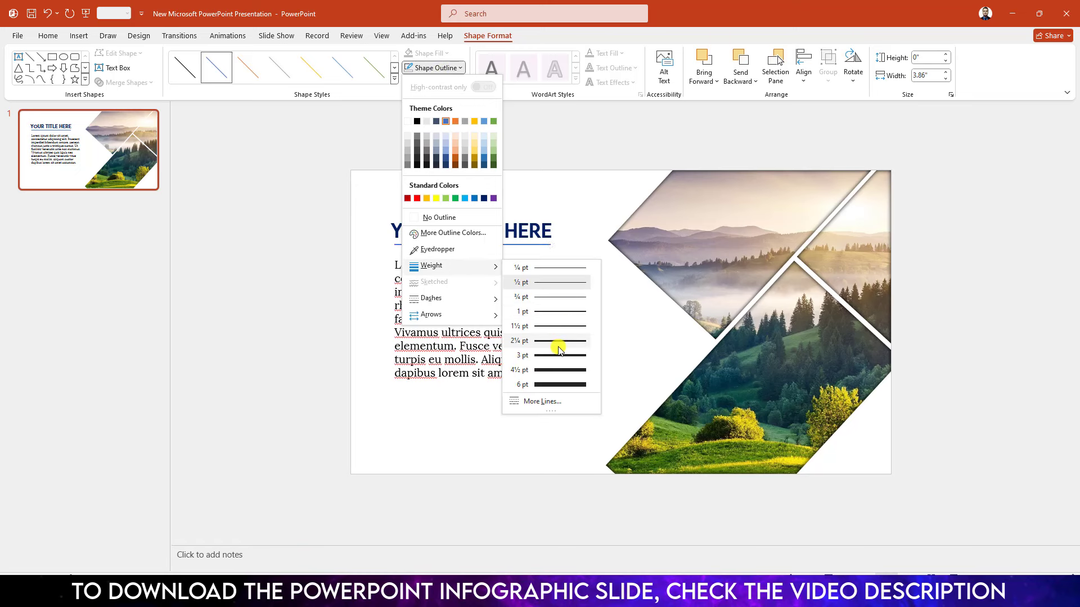
{"action": "left_click", "coordinate": [557, 341]}
{"action": "left_click", "coordinate": [433, 68]}
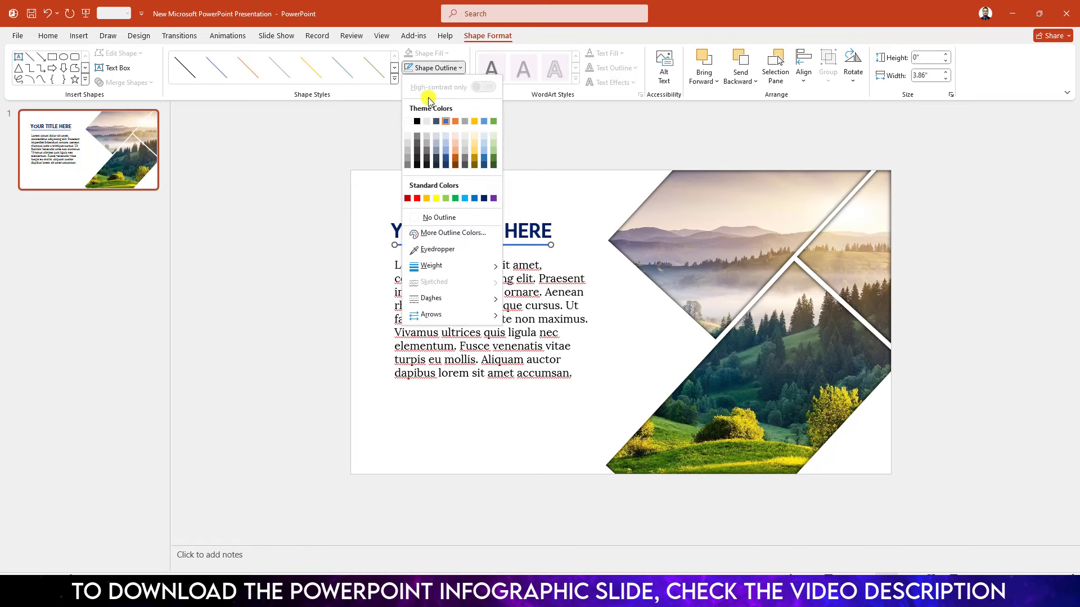
{"action": "key", "text": "Escape"}
{"action": "left_click", "coordinate": [524, 197]}
- Draw an outline-free dark red rounded rectangle bar below the body text
{"action": "left_click", "coordinate": [79, 35]}
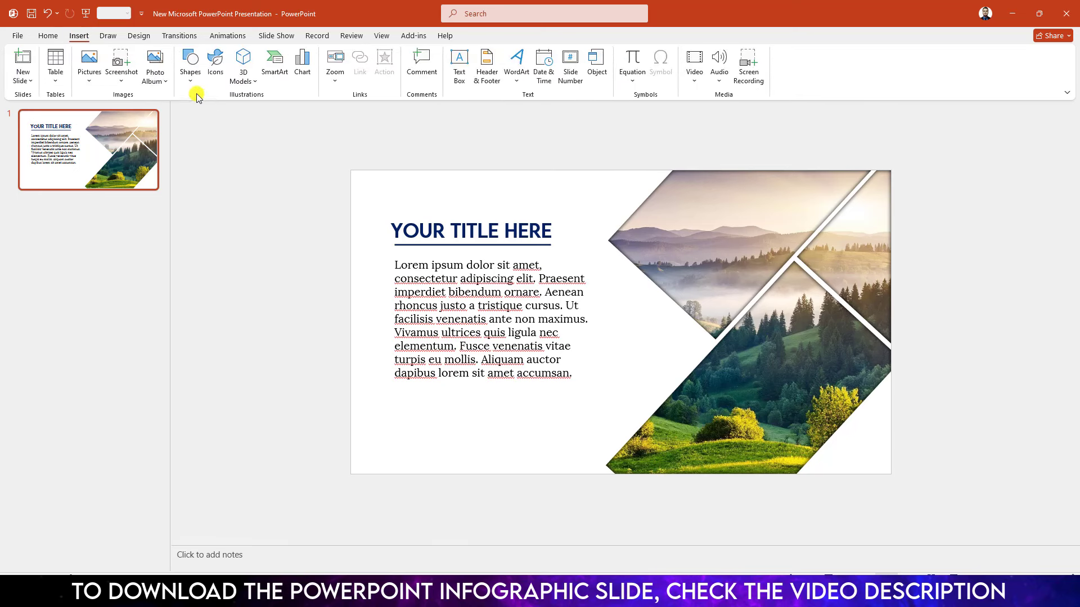
{"action": "left_click", "coordinate": [191, 67]}
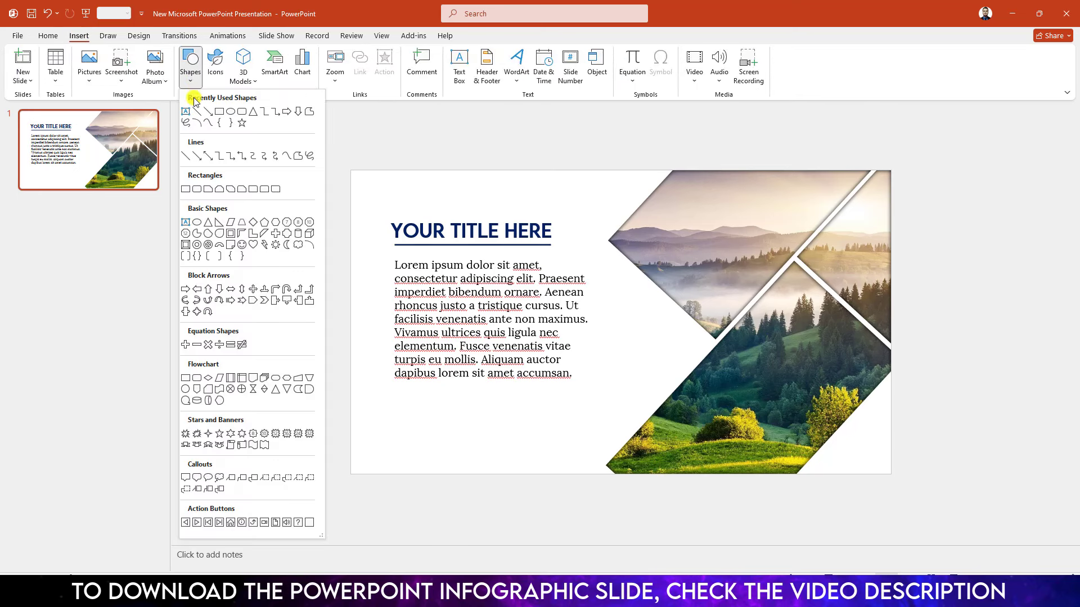
{"action": "left_click", "coordinate": [239, 114]}
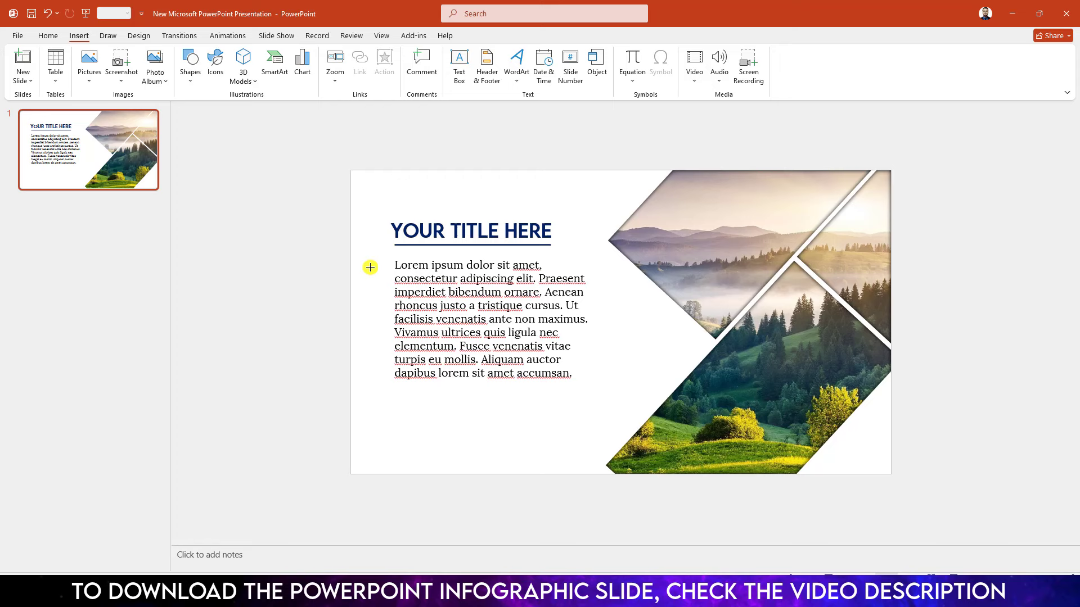
{"action": "left_click_drag", "start_coordinate": [396, 388], "coordinate": [571, 400]}
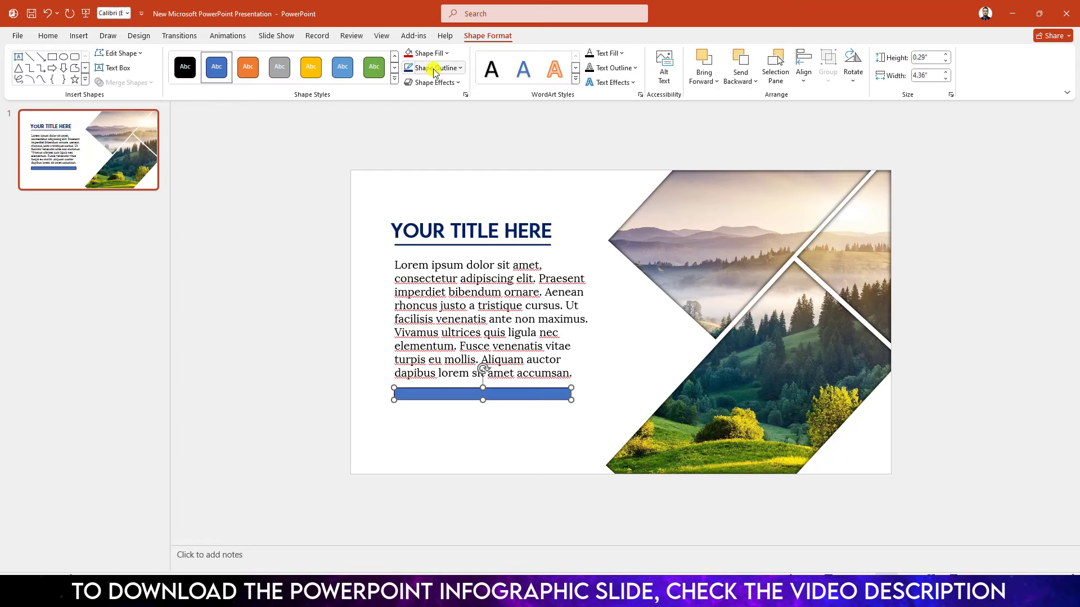
{"action": "left_click", "coordinate": [432, 68]}
{"action": "left_click", "coordinate": [431, 218]}
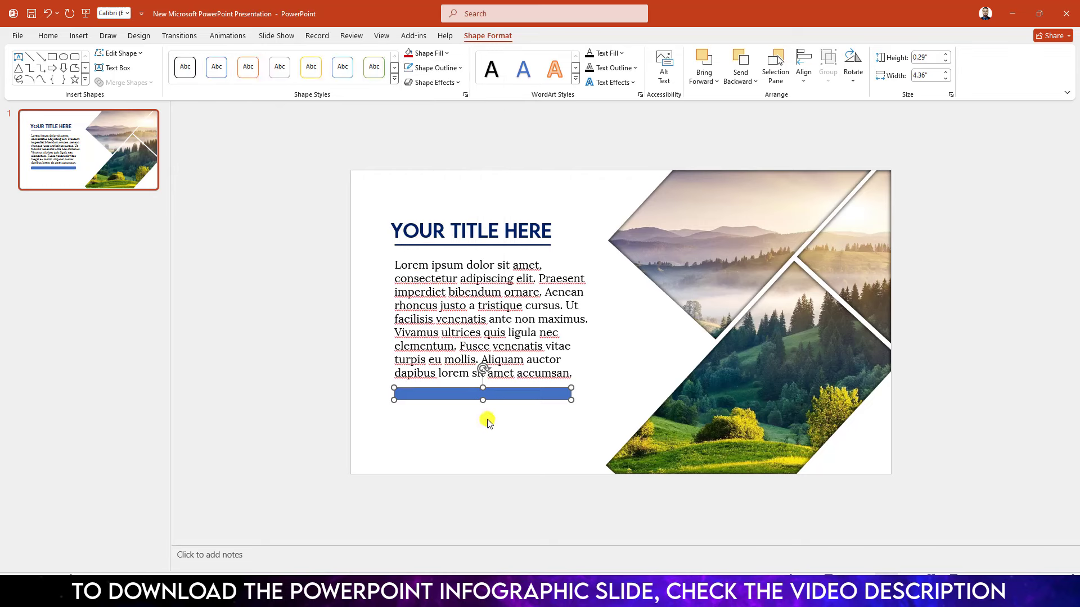
{"action": "left_click", "coordinate": [428, 53]}
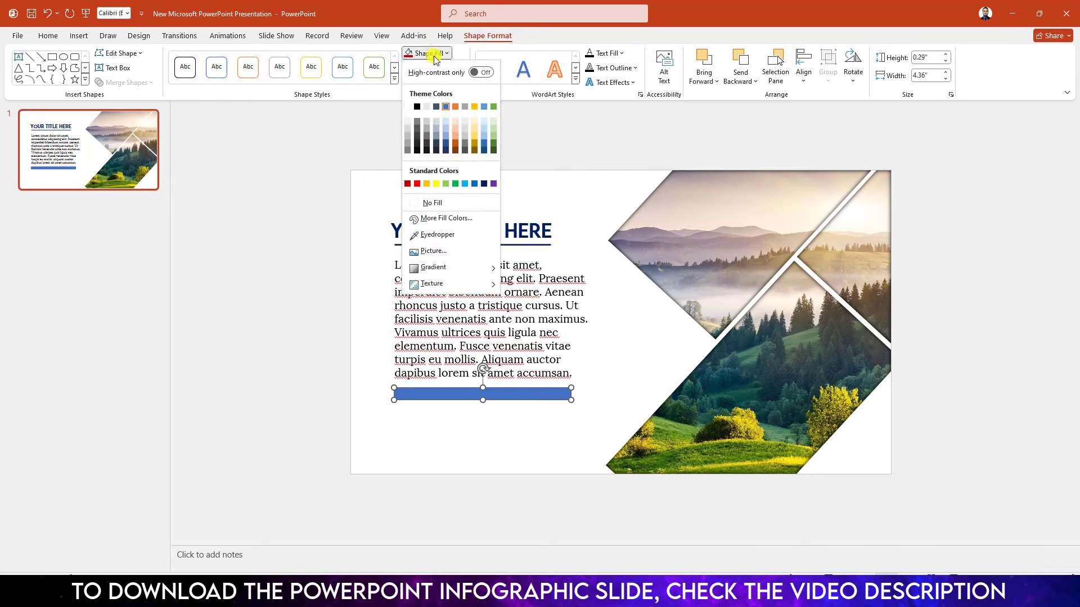
{"action": "left_click", "coordinate": [409, 184]}
{"action": "type", "text": "Your Text H"}
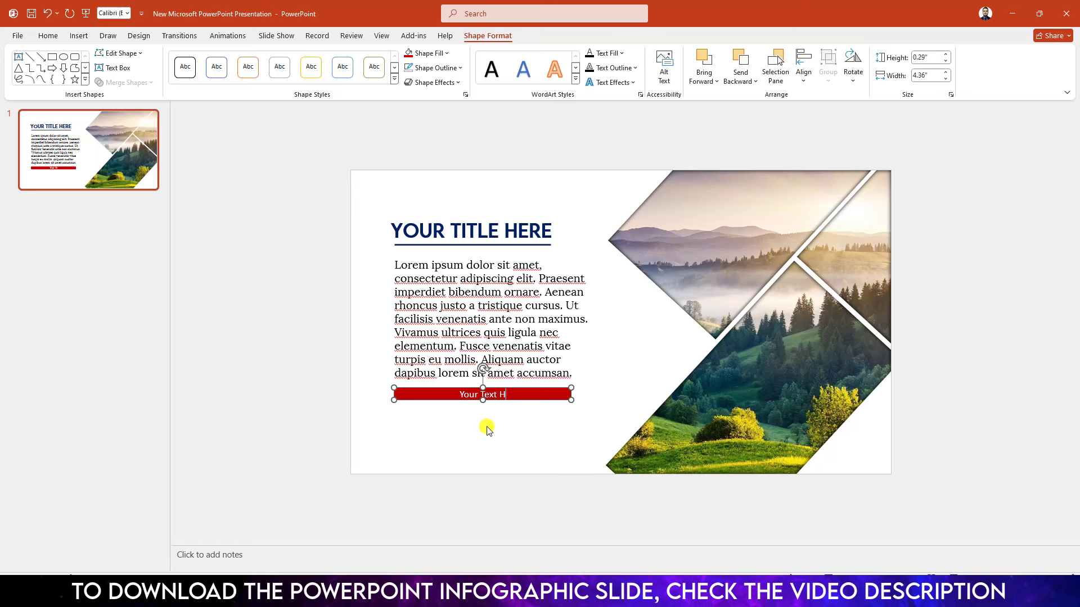
- Label the bar 'Your Text Here' in Brush Script MT at 20 pt
{"action": "type", "text": "ere"}
{"action": "triple_click", "coordinate": [492, 394]}
{"action": "left_click", "coordinate": [47, 36]}
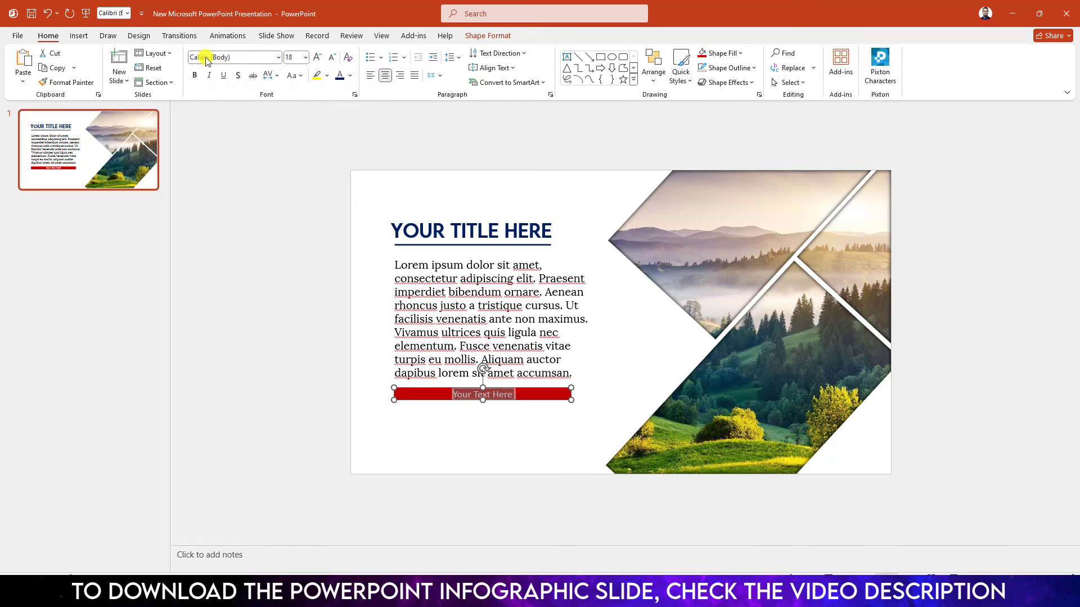
{"action": "left_click", "coordinate": [235, 58]}
{"action": "type", "text": "Burh"}
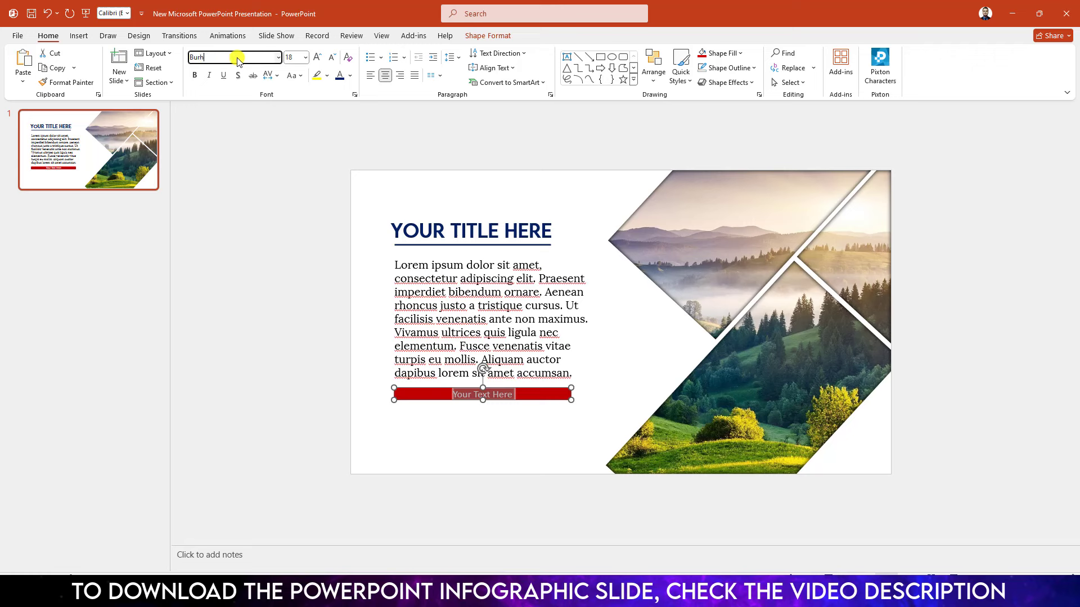
{"action": "key", "text": "BackSpace"}
{"action": "key", "text": "BackSpace"}
{"action": "key", "text": "BackSpace"}
{"action": "type", "text": "rush"}
{"action": "key", "text": "Return"}
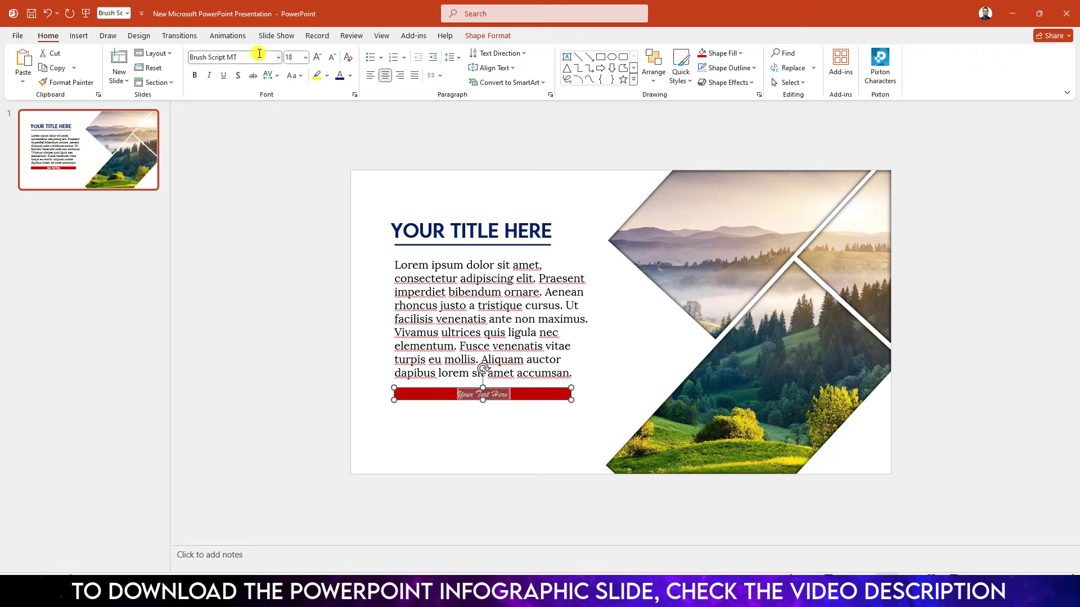
{"action": "left_click", "coordinate": [316, 57]}
{"action": "left_click", "coordinate": [527, 430]}
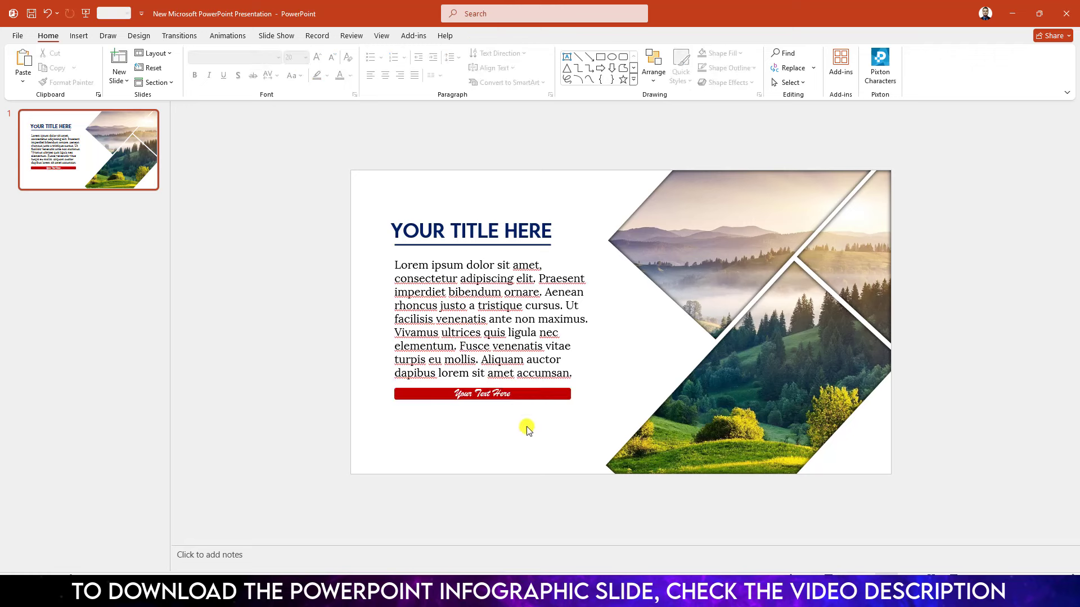
- Group the body text box, title underline and title into one object with Ctrl+G
{"action": "left_click", "coordinate": [545, 307]}
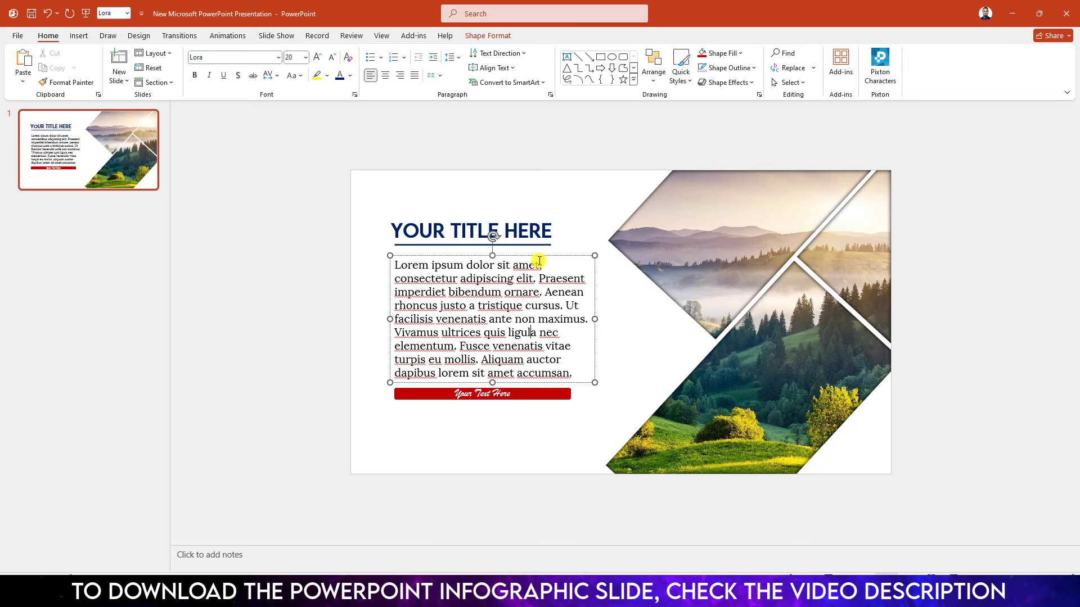
{"action": "left_click", "coordinate": [531, 245], "text": "shift"}
{"action": "left_click", "coordinate": [431, 229], "text": "shift"}
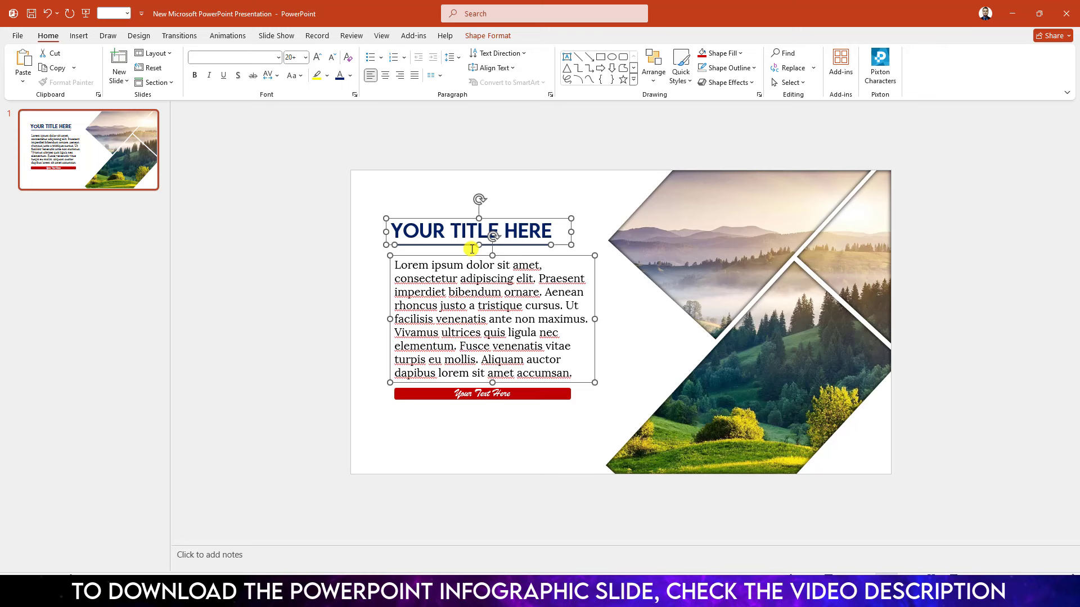
{"action": "key", "text": "ctrl+g"}
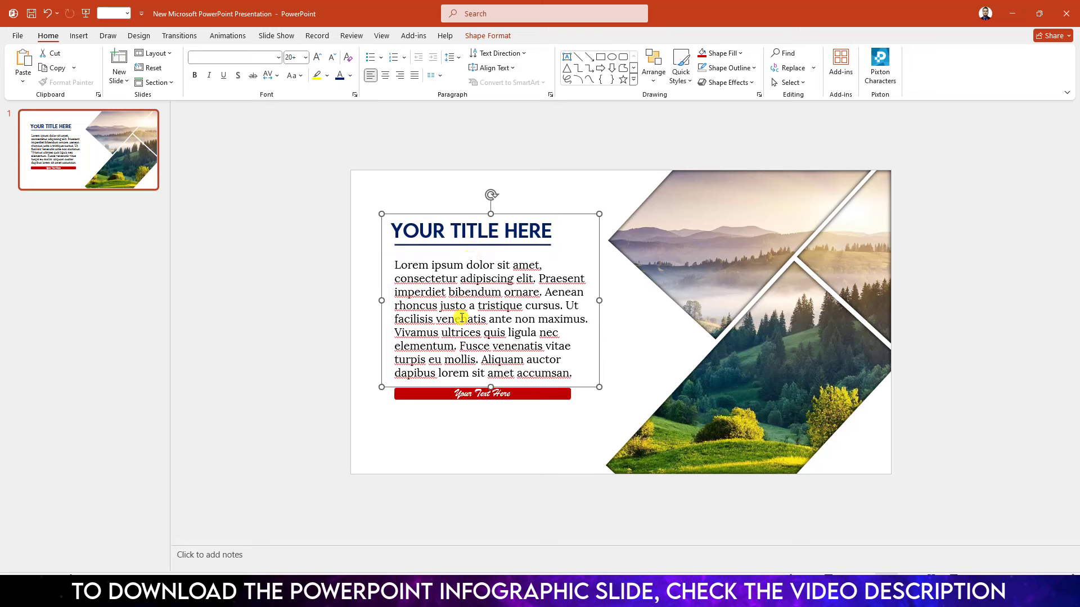
{"action": "left_click", "coordinate": [486, 435]}
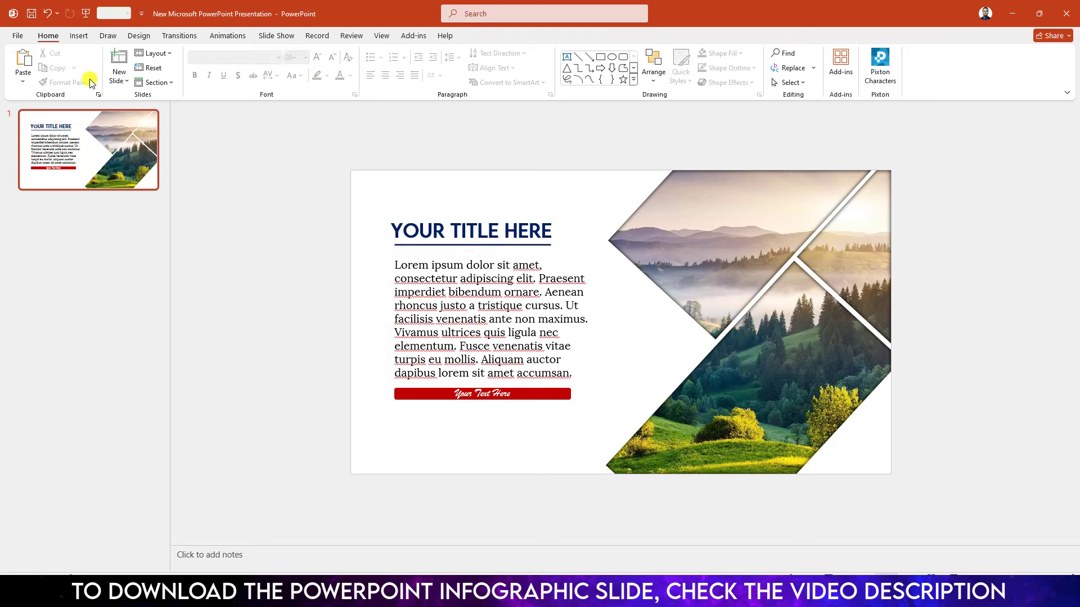
{"action": "left_click", "coordinate": [47, 13]}
{"action": "left_click", "coordinate": [722, 243]}
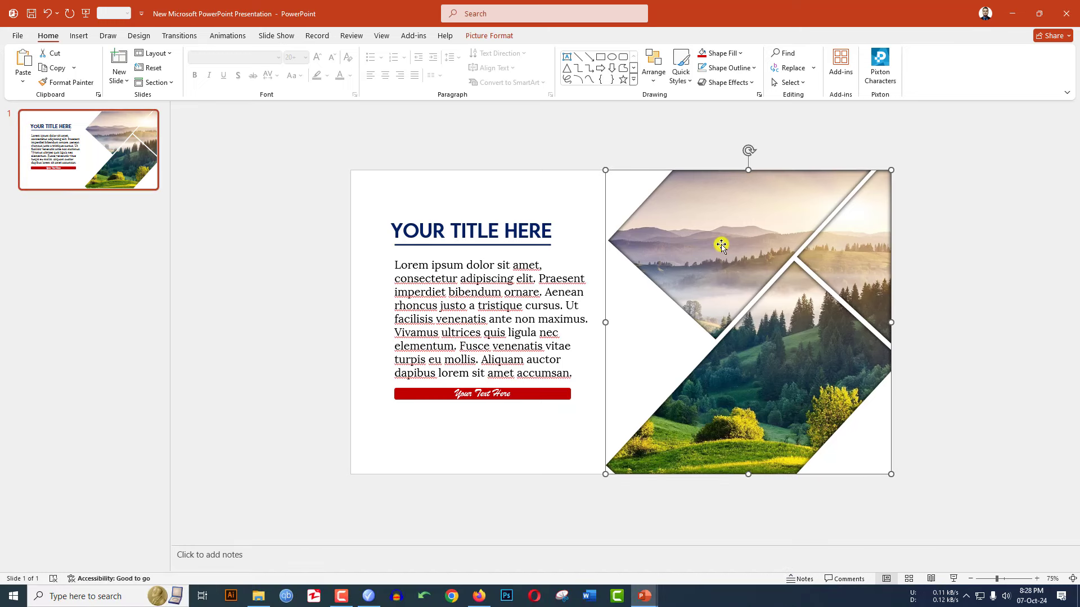
- Give the landscape picture a Fly In entrance from the right
{"action": "left_click", "coordinate": [237, 39]}
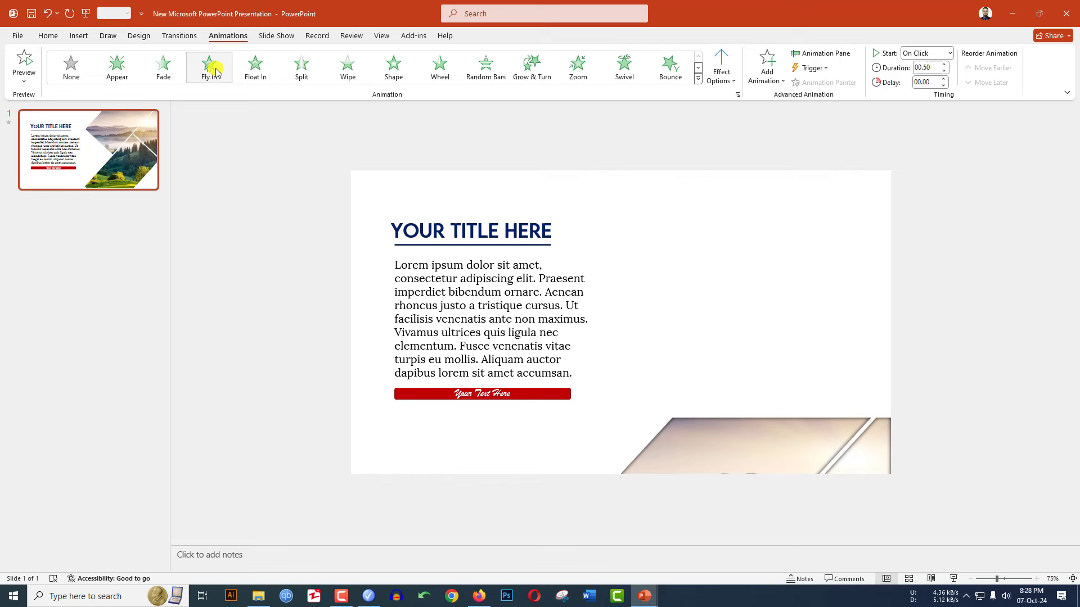
{"action": "left_click", "coordinate": [943, 65]}
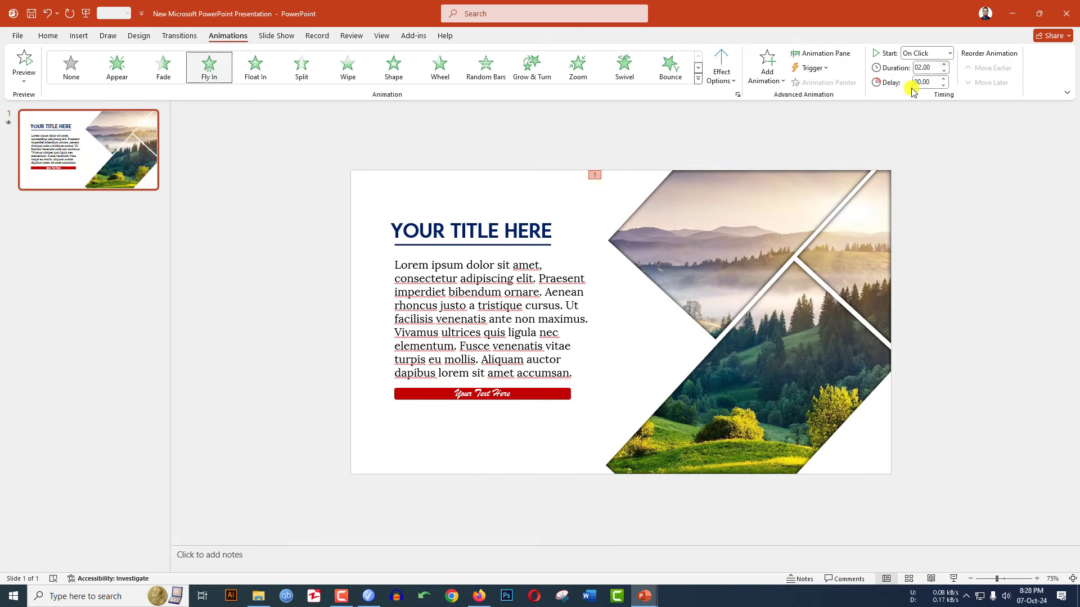
{"action": "left_click", "coordinate": [721, 70]}
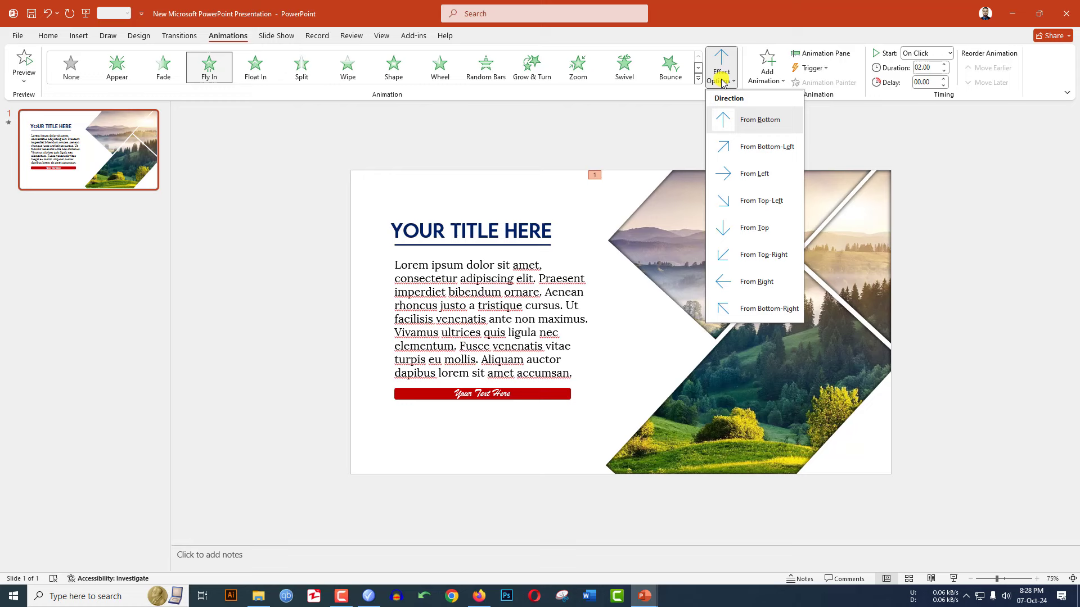
{"action": "left_click", "coordinate": [770, 287]}
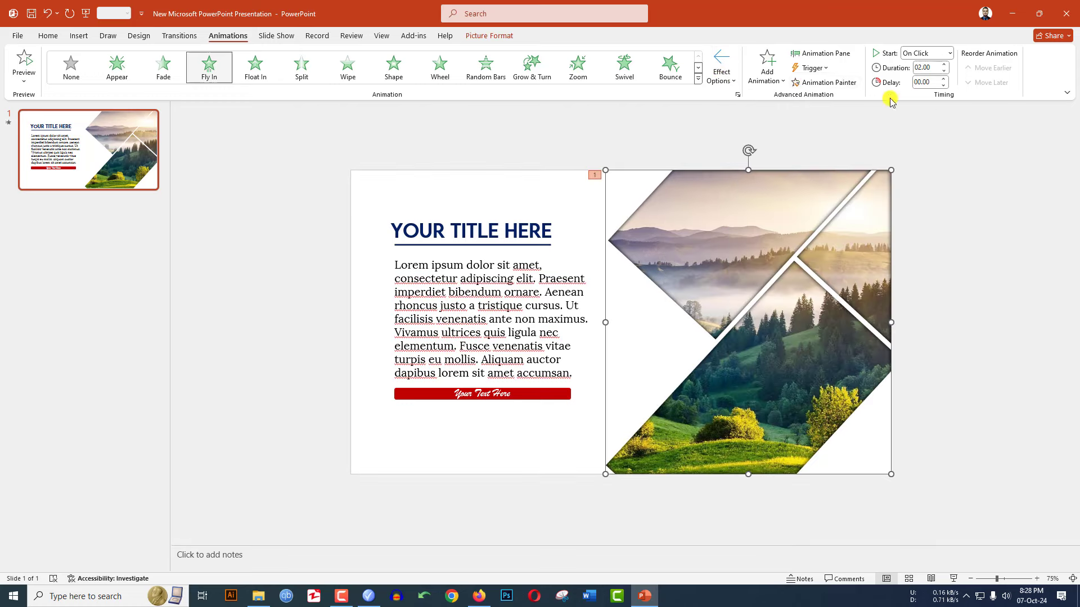
- Add a bounce end to the picture's fly-in in its Effect Options
{"action": "left_click", "coordinate": [818, 55]}
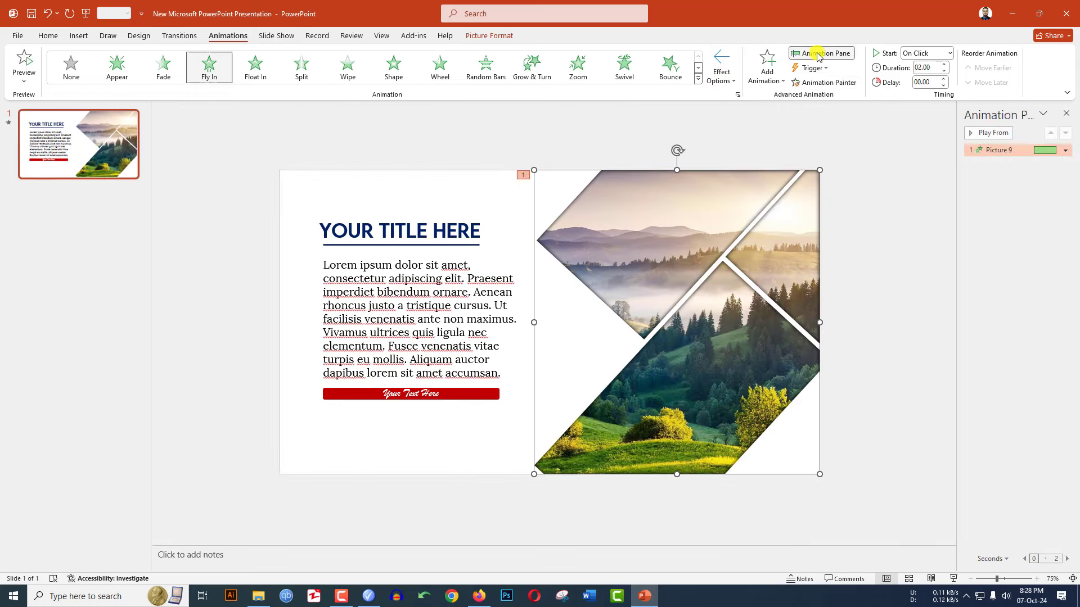
{"action": "left_click", "coordinate": [1065, 150]}
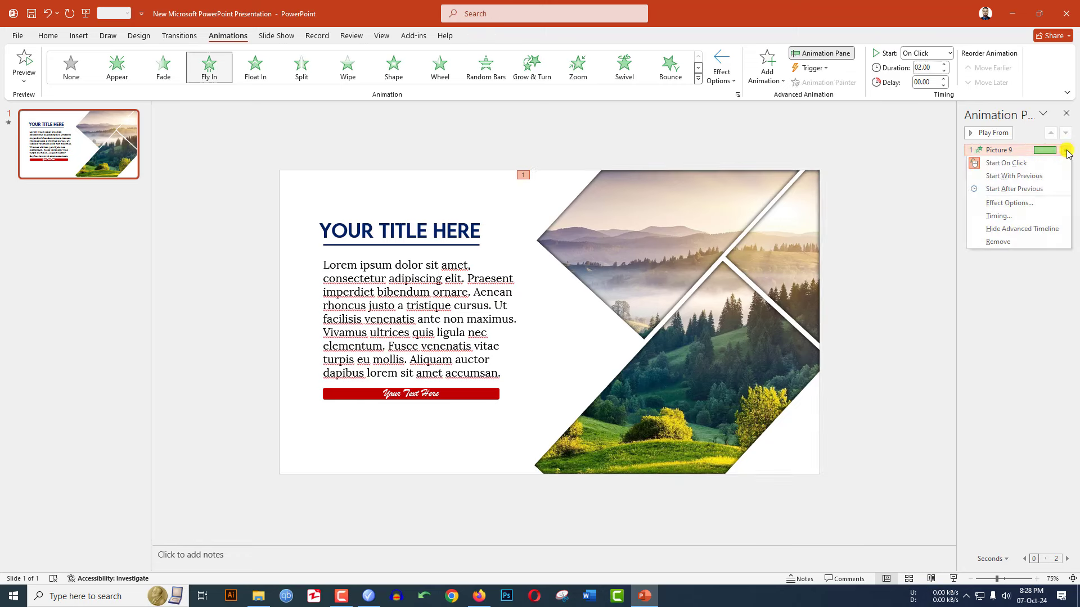
{"action": "left_click", "coordinate": [1015, 204]}
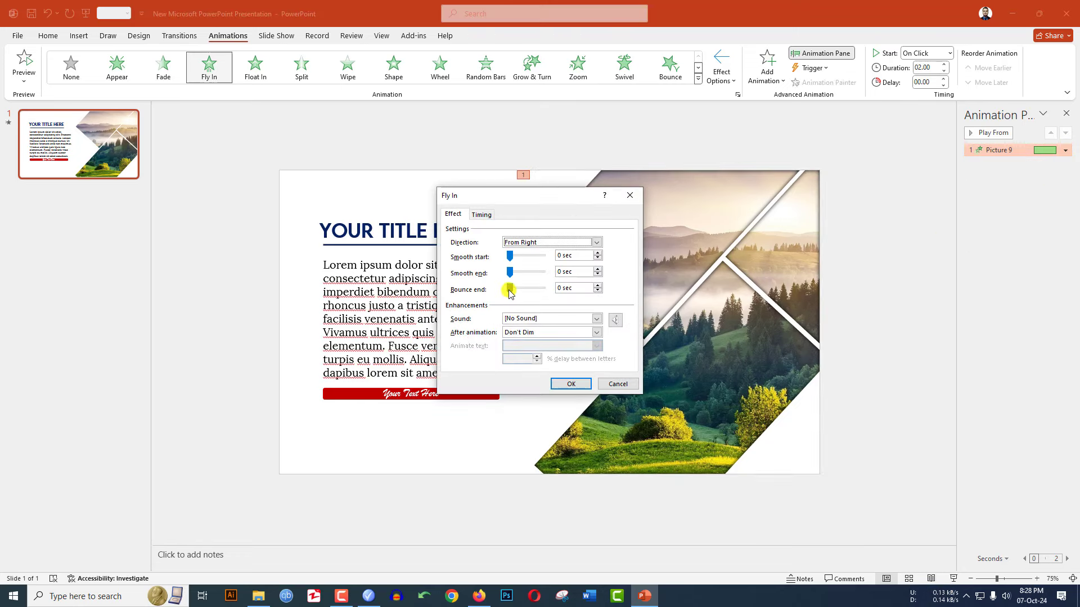
{"action": "left_click_drag", "start_coordinate": [510, 289], "coordinate": [529, 290]}
{"action": "left_click", "coordinate": [570, 383]}
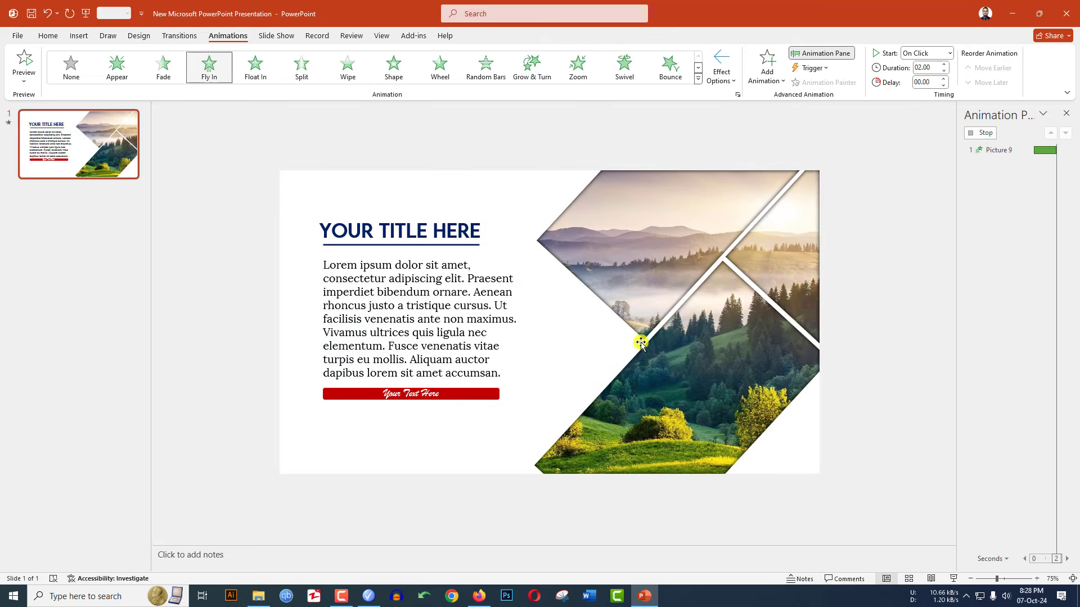
- Copy the picture's fly-in to the text group, flying from the left after the picture
{"action": "left_click", "coordinate": [672, 259]}
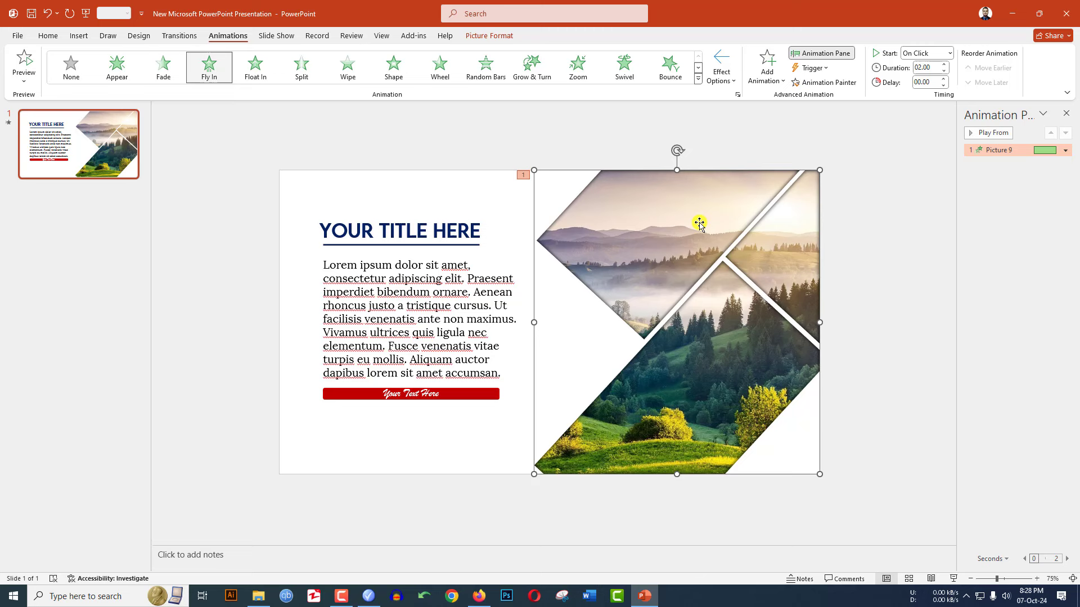
{"action": "left_click", "coordinate": [822, 83]}
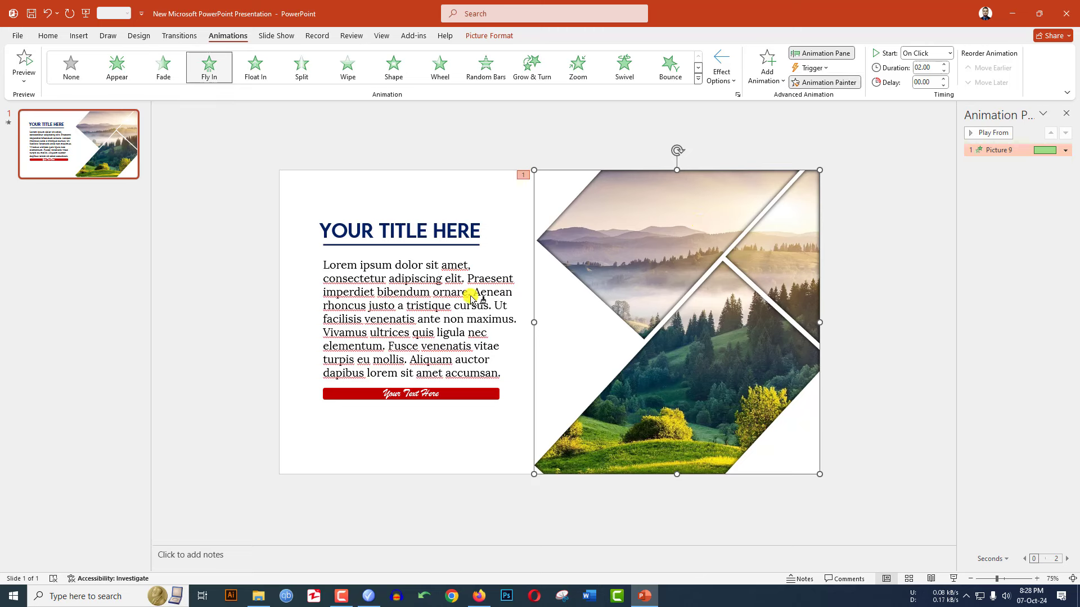
{"action": "left_click", "coordinate": [409, 283]}
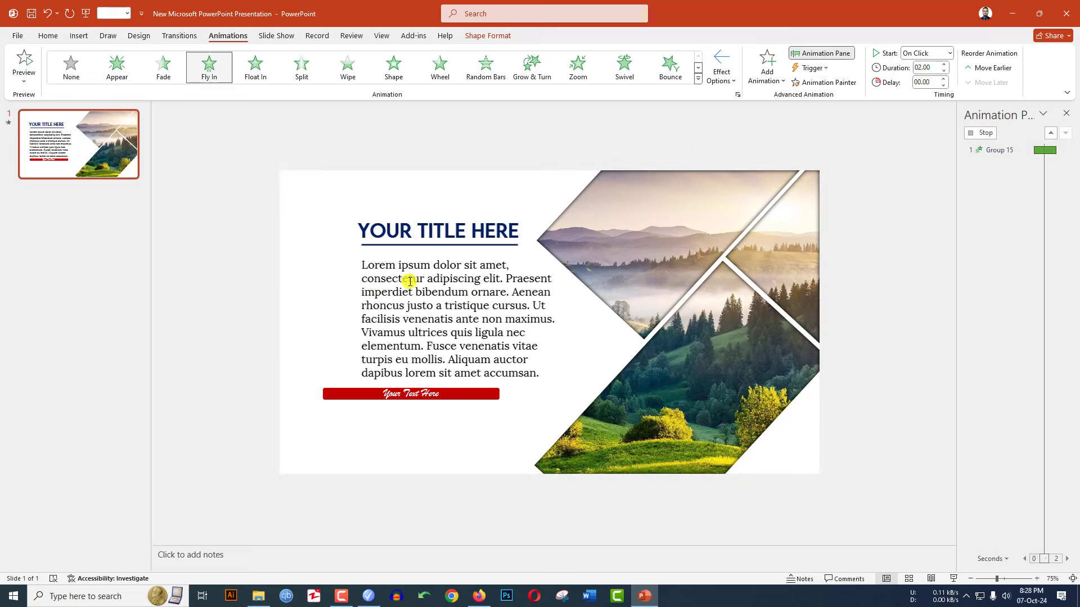
{"action": "left_click", "coordinate": [716, 76]}
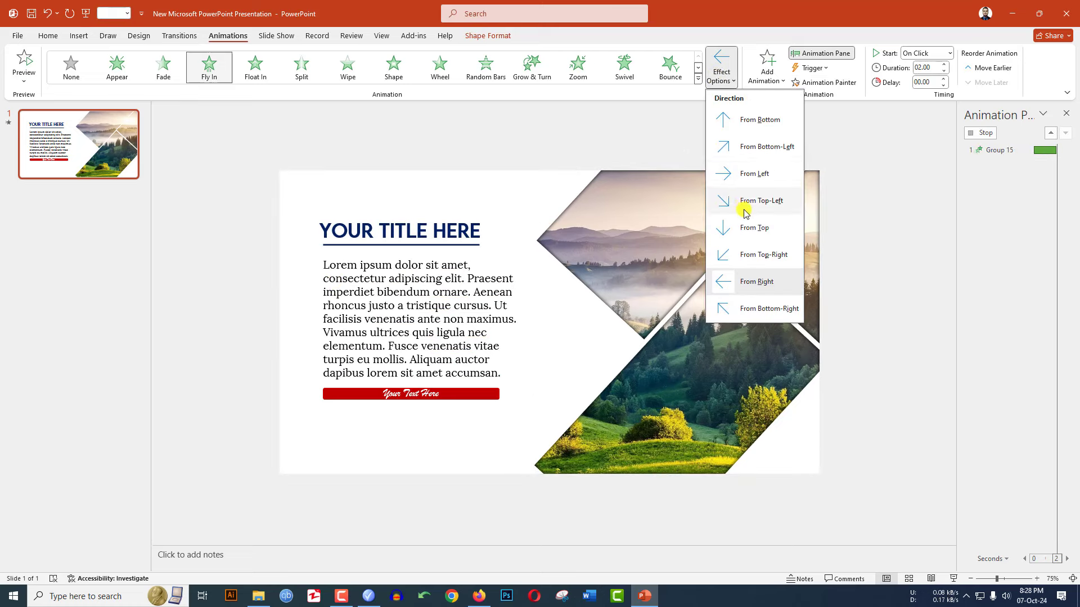
{"action": "left_click", "coordinate": [748, 178]}
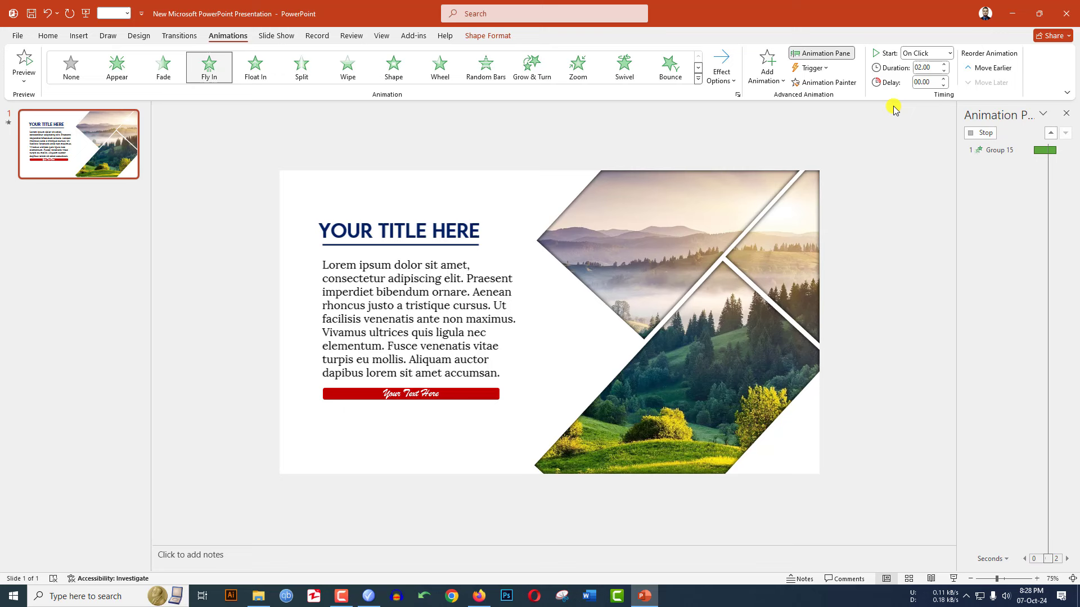
{"action": "left_click", "coordinate": [940, 55]}
{"action": "left_click", "coordinate": [928, 93]}
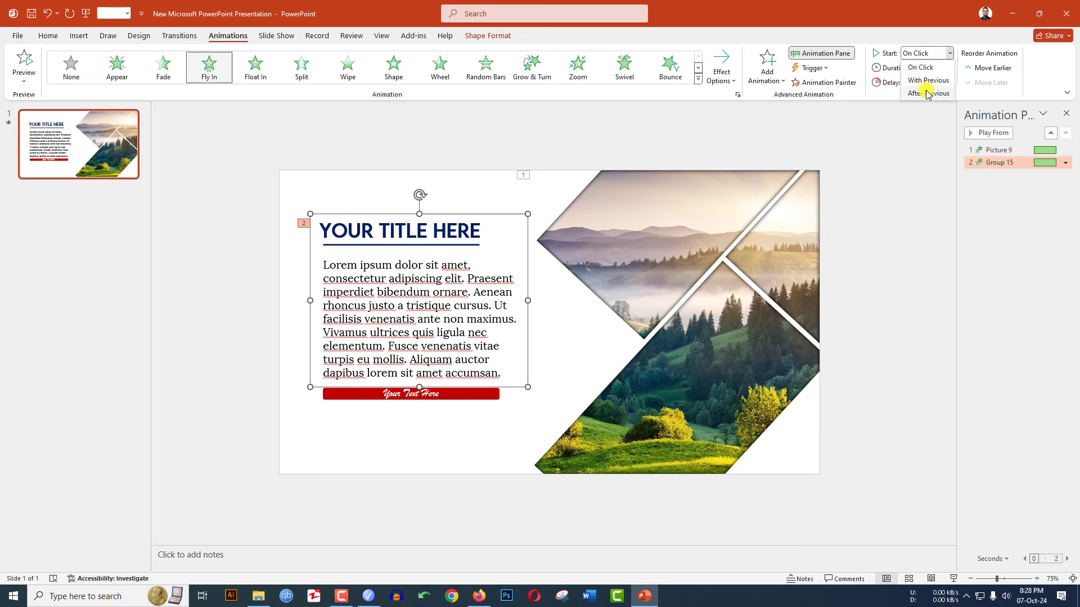
- Give the red 'Your Text Here' button a Zoom entrance starting after the previous animation
{"action": "left_click", "coordinate": [446, 395]}
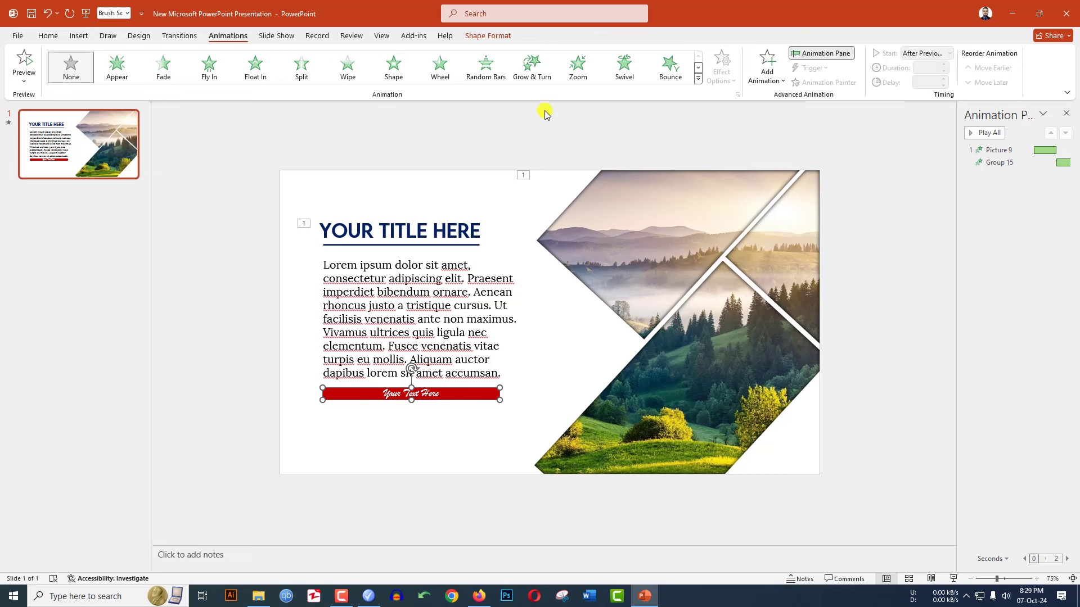
{"action": "left_click", "coordinate": [578, 66]}
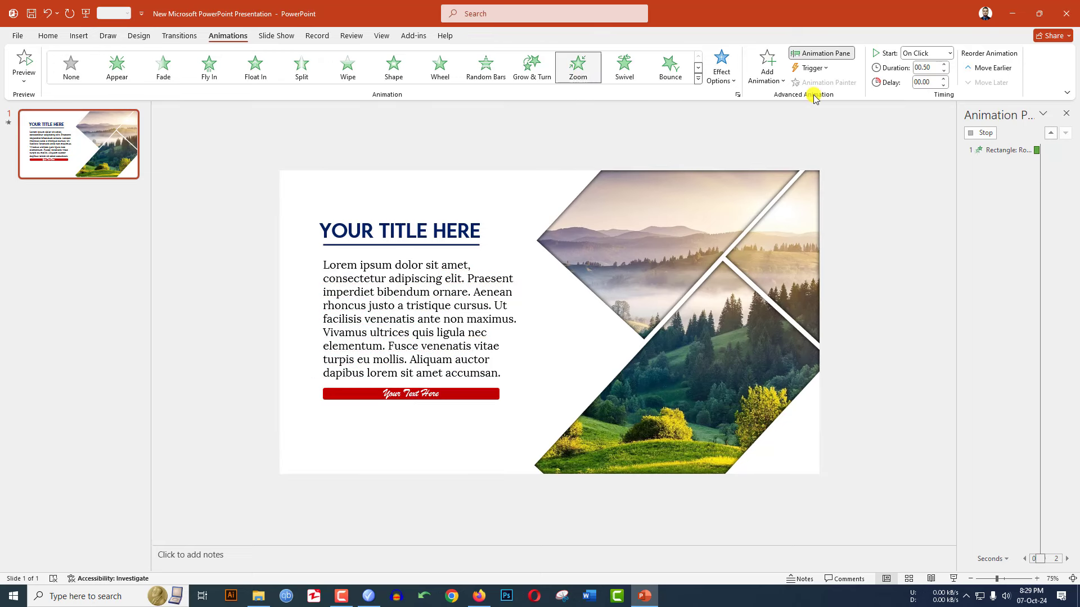
{"action": "left_click", "coordinate": [925, 54]}
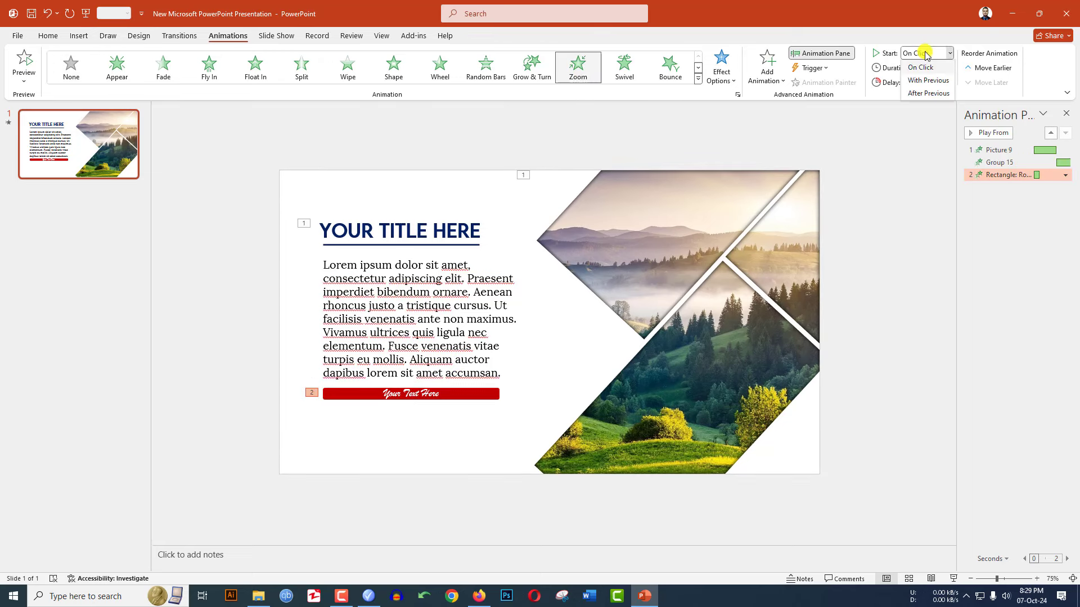
{"action": "left_click", "coordinate": [928, 93]}
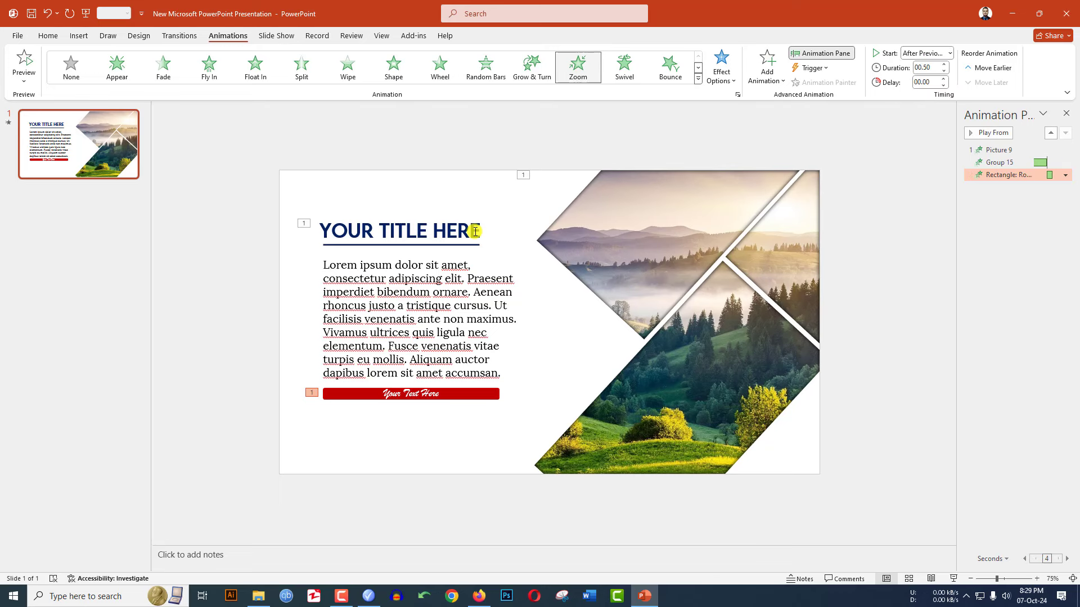